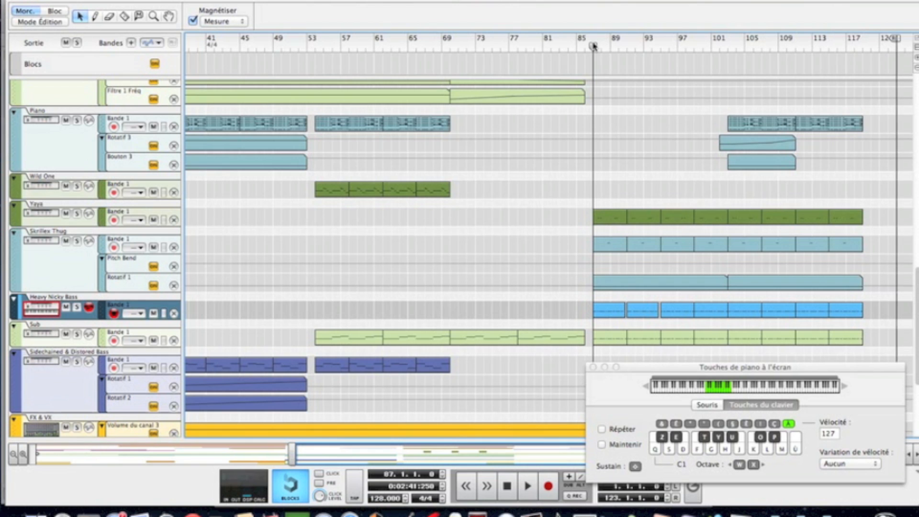
Step: Audition the arrangement from bar 87, briefly soloing the Heavy Nicky Bass track, and stop playback
key("space")
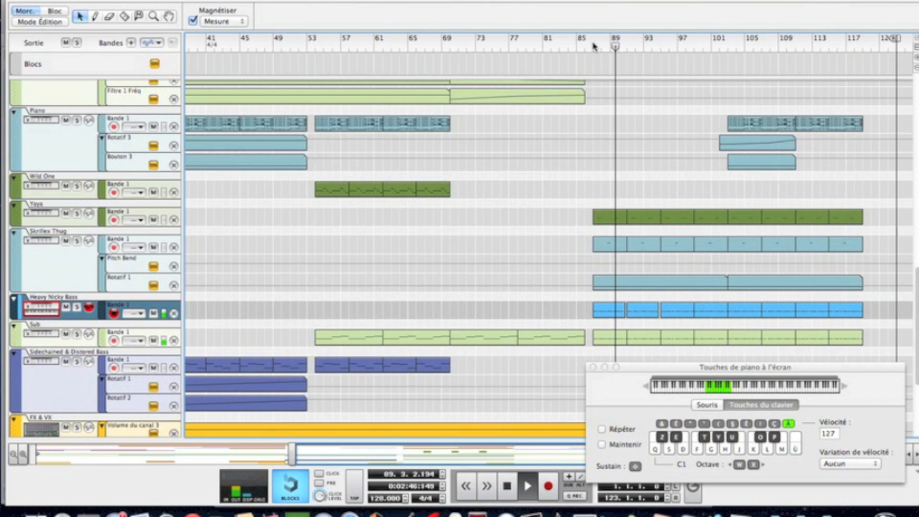
left_click(77, 308)
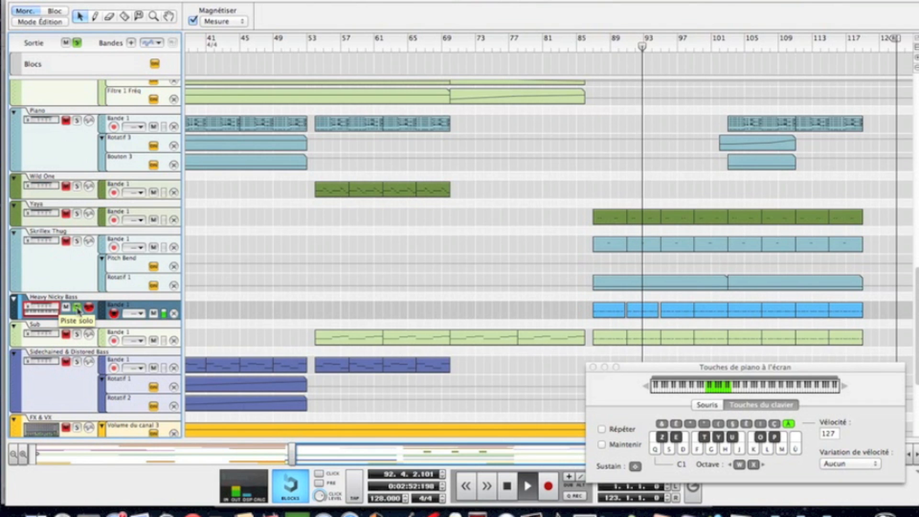
left_click(77, 308)
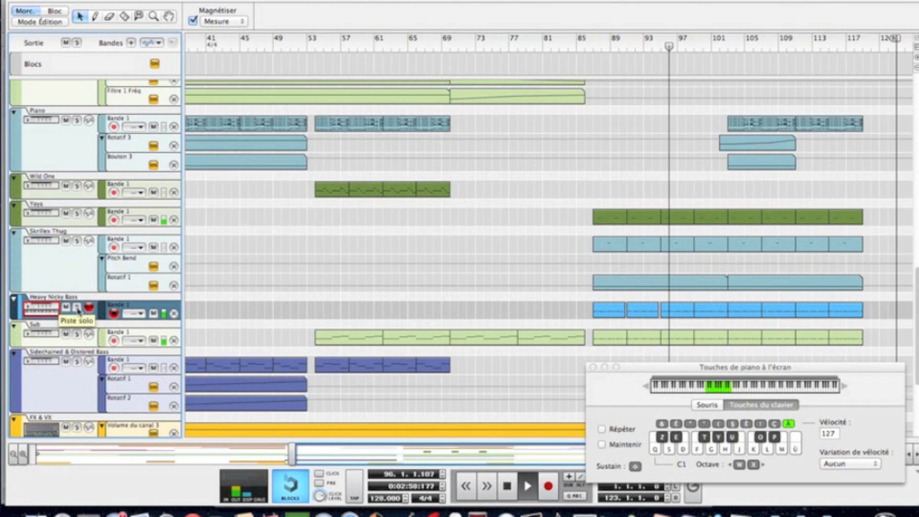
key("space")
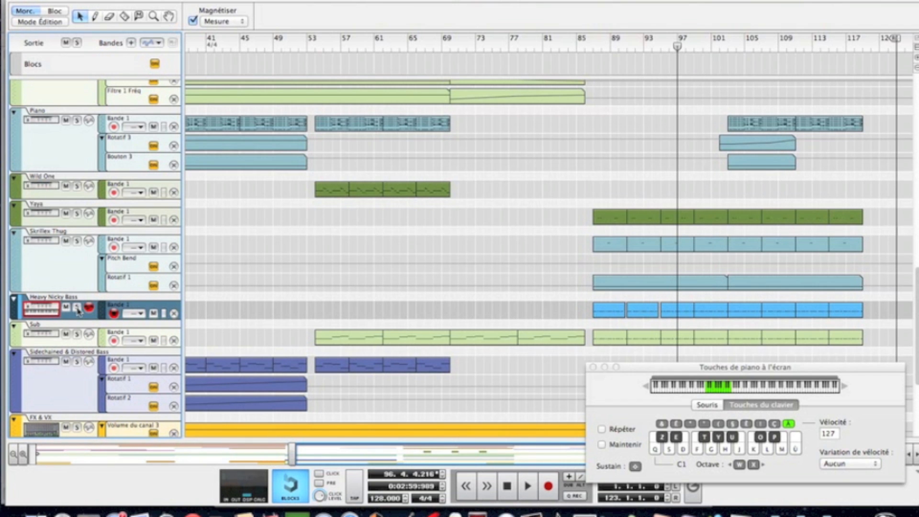
Step: Bring the rack with the Heavy Nicky combinator to the front and create a Thor polysonic synthesizer inside it
key("super+Tab")
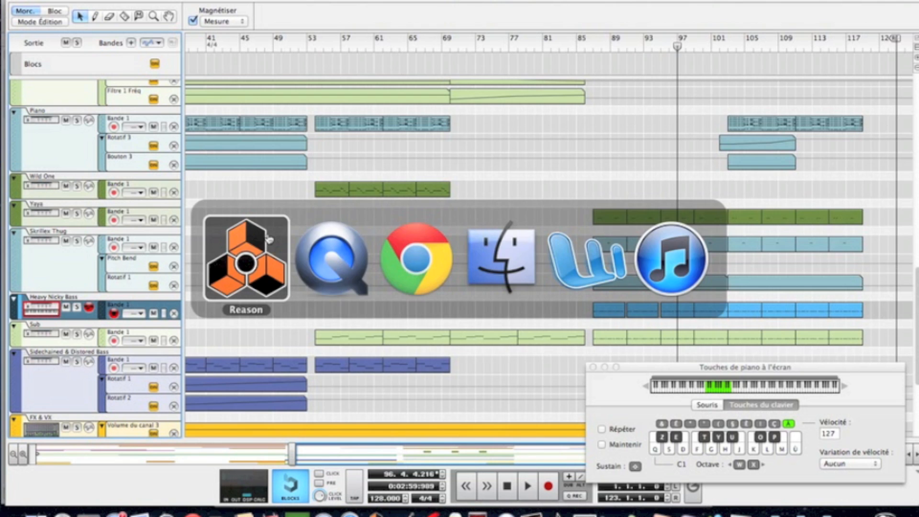
left_click_drag(544, 0, 544, 28)
left_click(535, 2)
scroll(506, 85, "up", 5)
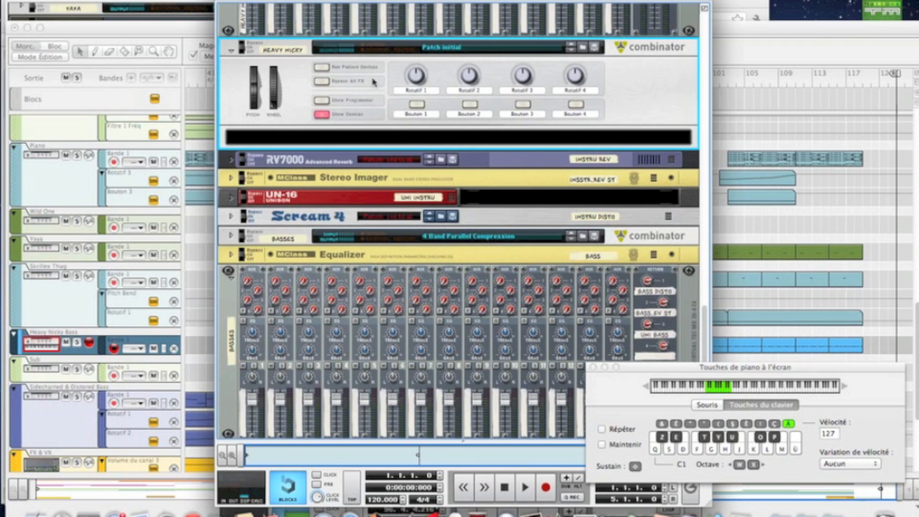
scroll(654, 117, "up", 5)
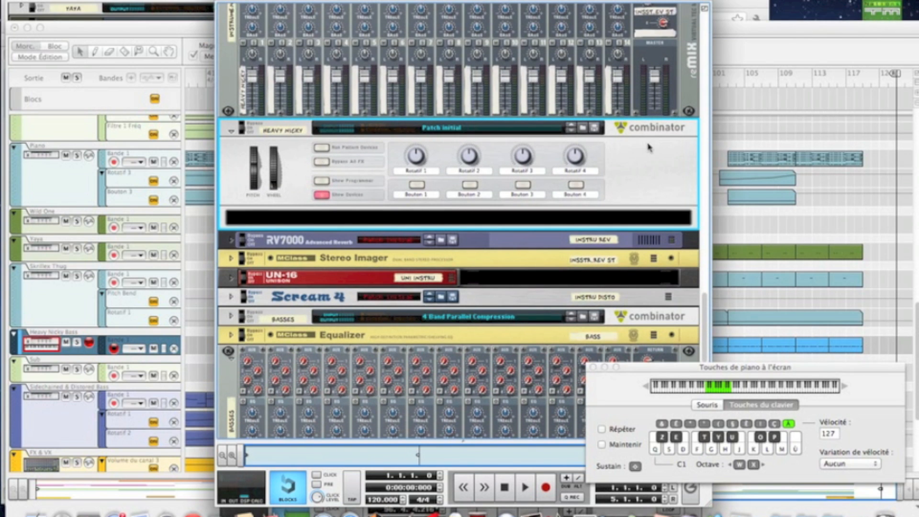
right_click(616, 223)
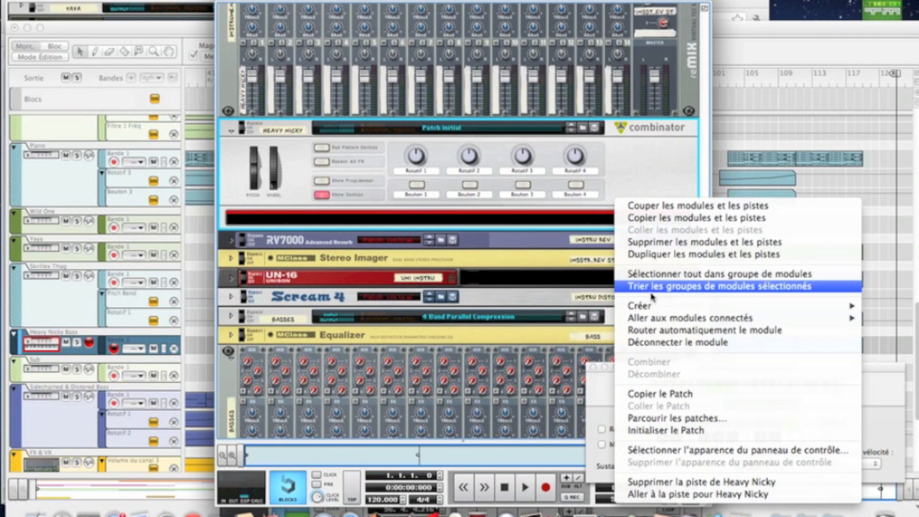
mouse_move(647, 308)
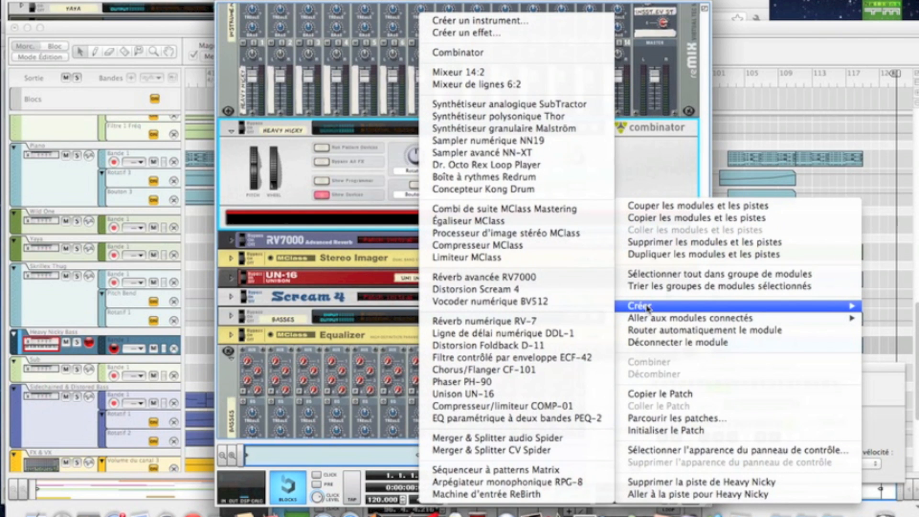
left_click(529, 117)
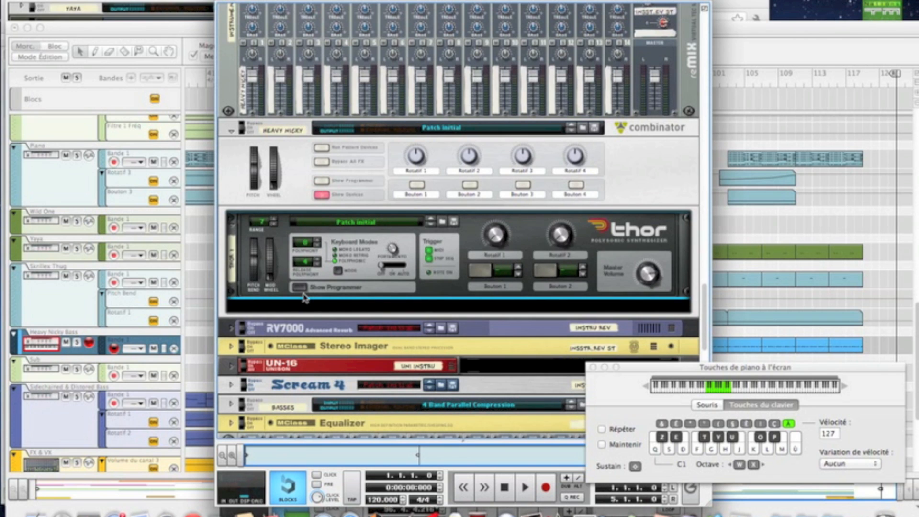
Step: Expand Thor's programmer and set oscillators 1 and 3 to phase modulation and oscillator 2 to wavetable
left_click(300, 287)
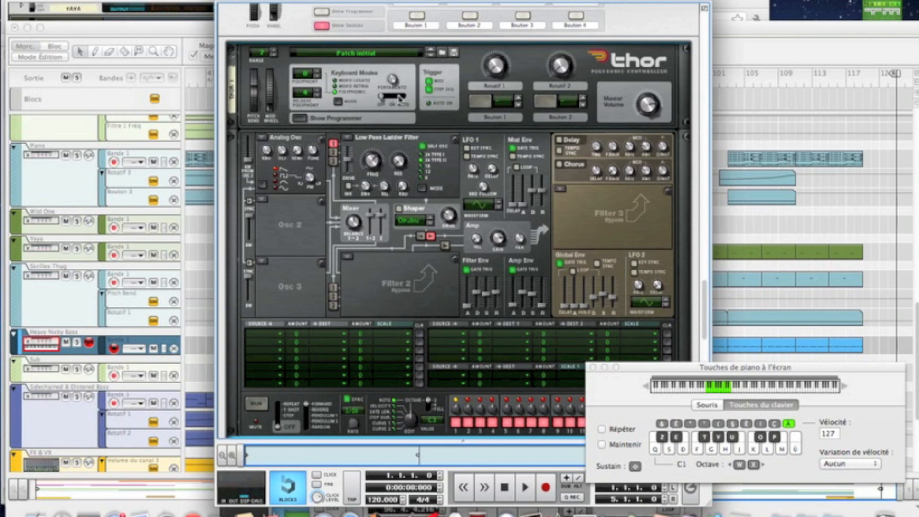
left_click(263, 139)
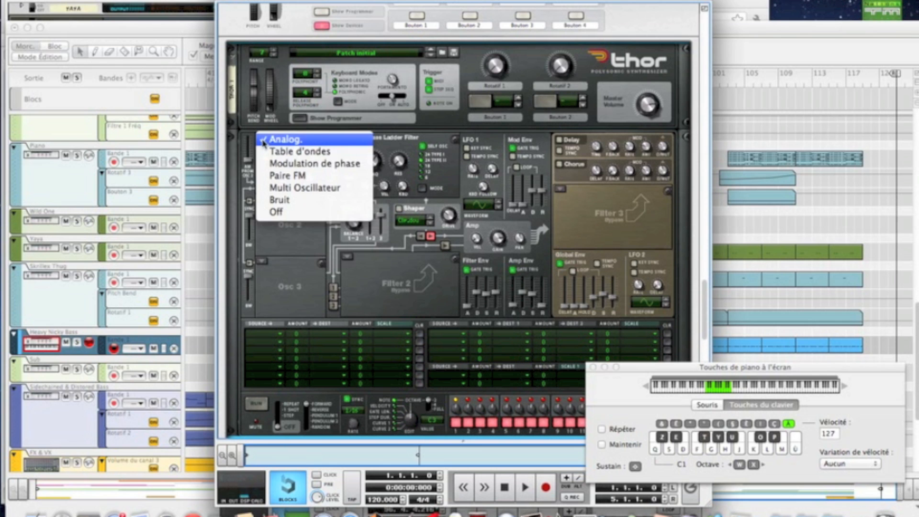
left_click(270, 163)
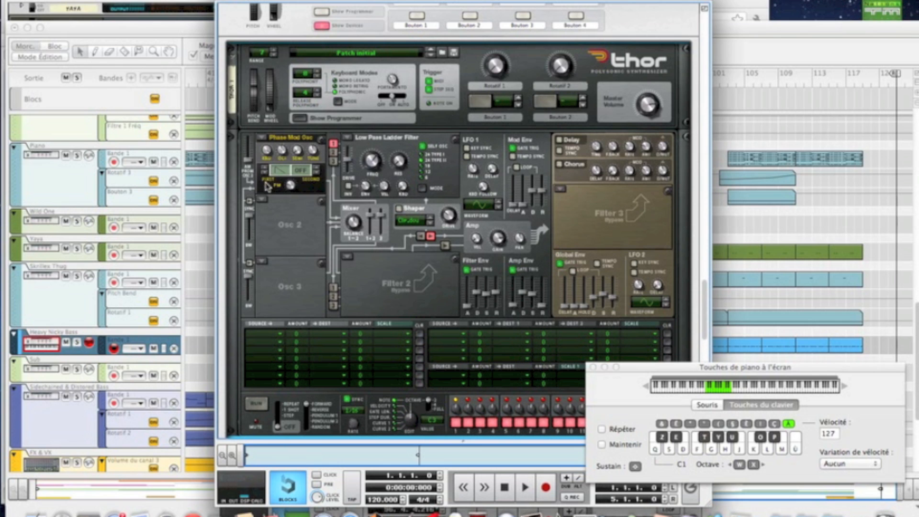
left_click(262, 200)
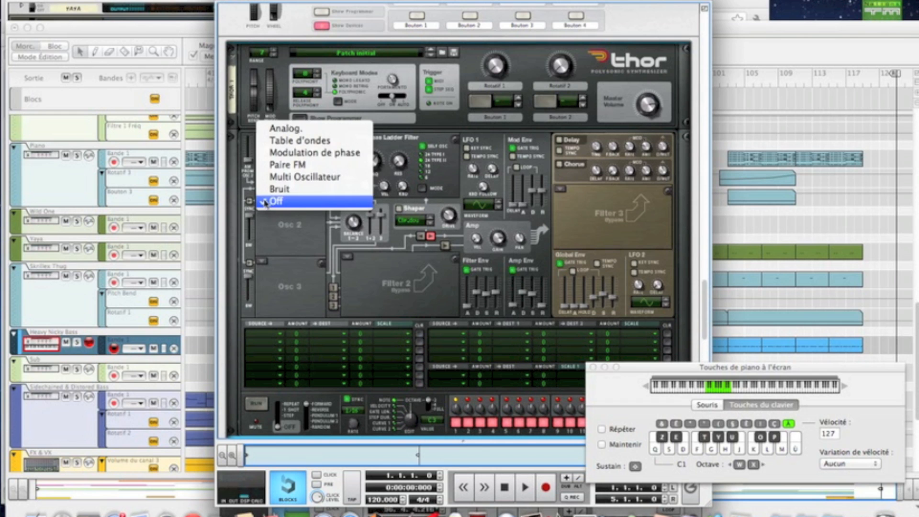
left_click(275, 143)
left_click(263, 262)
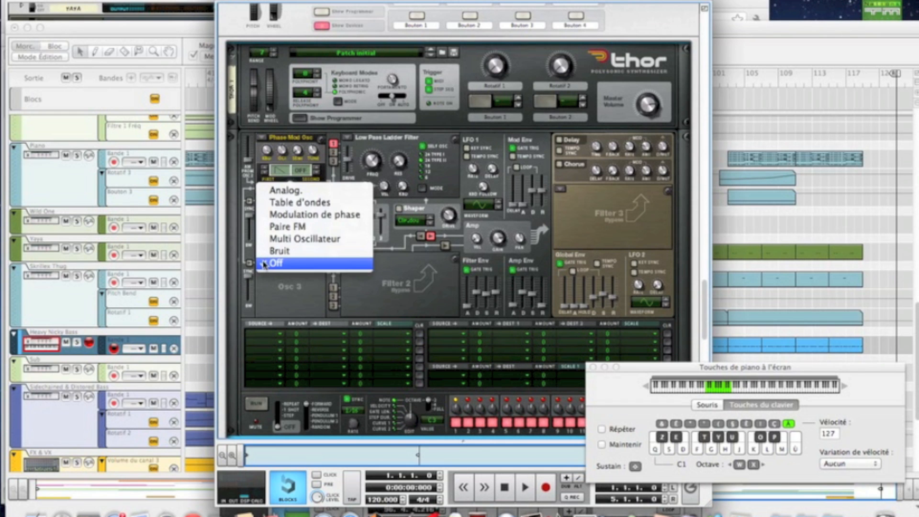
left_click(271, 216)
Step: Route oscillators 2 and 3 into filter 1, feed oscillator 1 into filter 2, and enable filter 2's output path
left_click(333, 152)
left_click(333, 161)
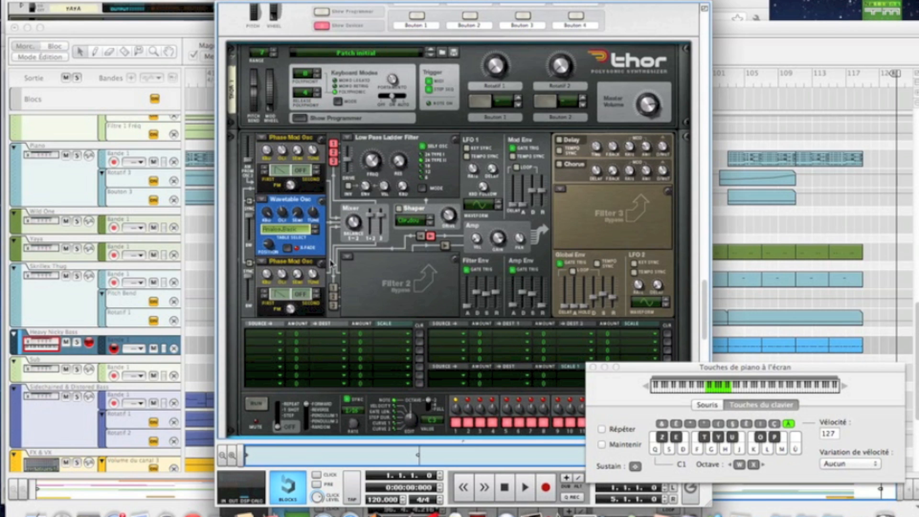
left_click(332, 288)
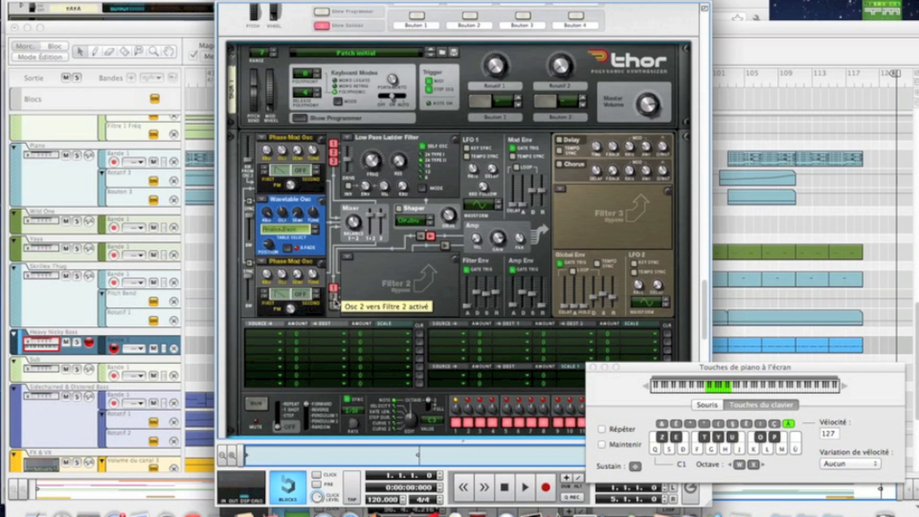
left_click(445, 245)
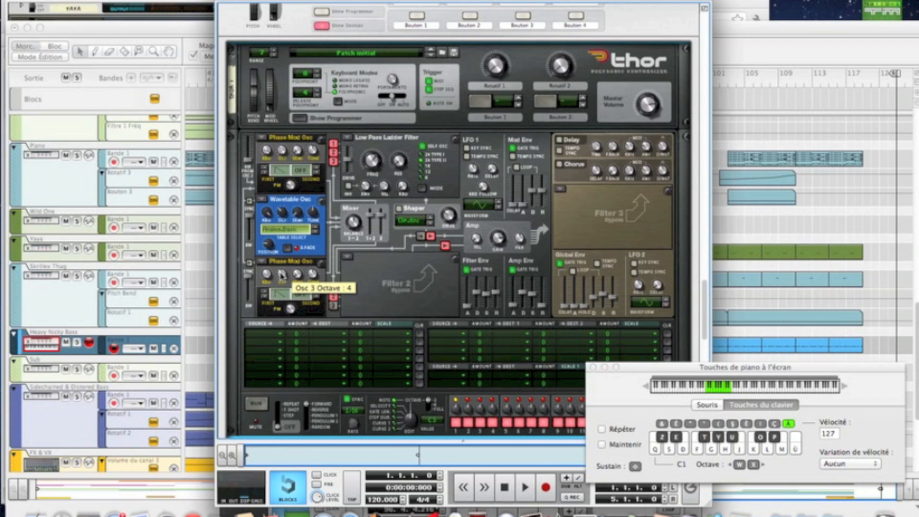
Step: Change the first waveform of oscillators 1 and 3 and set oscillator 1's PM intensity to 76
left_click(265, 169)
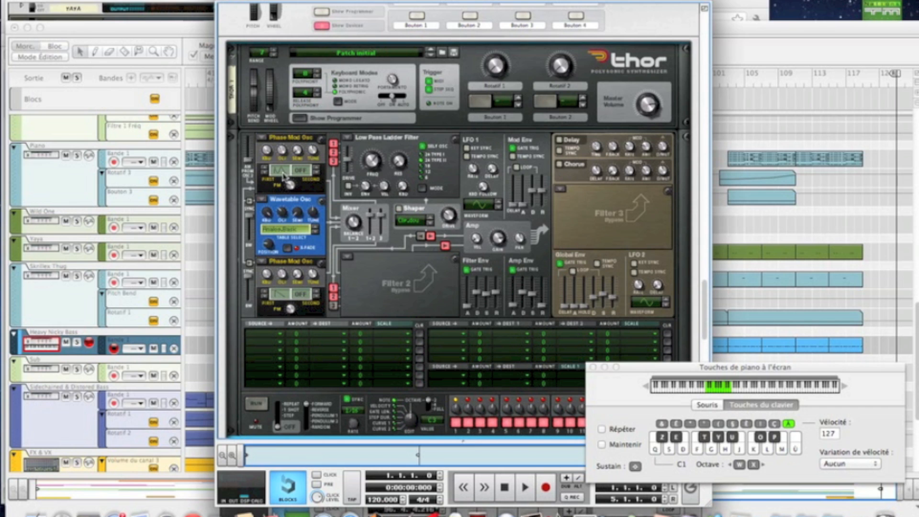
left_click(265, 295)
mouse_move(290, 187)
left_click_drag(290, 184, 280, 174)
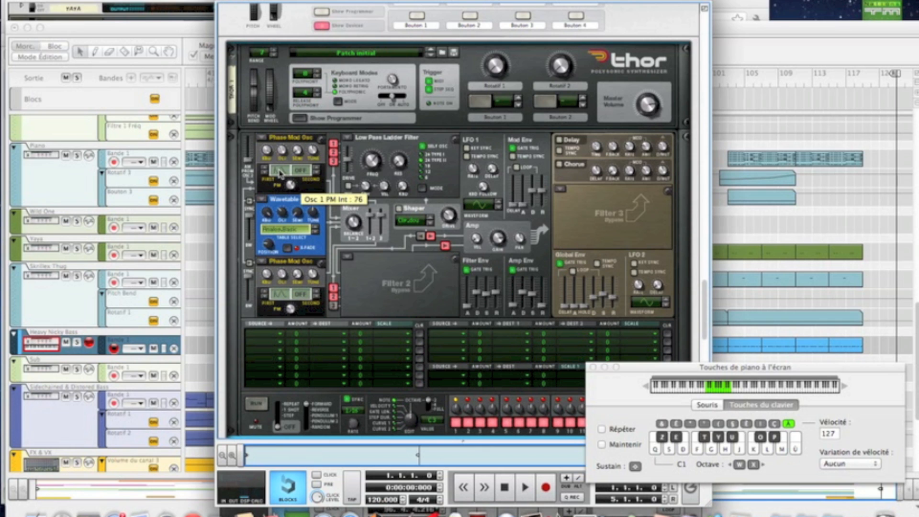
Step: Set the octave of oscillators 3 and 2 to 3 and adjust oscillator 3's PM intensity
key("Tab")
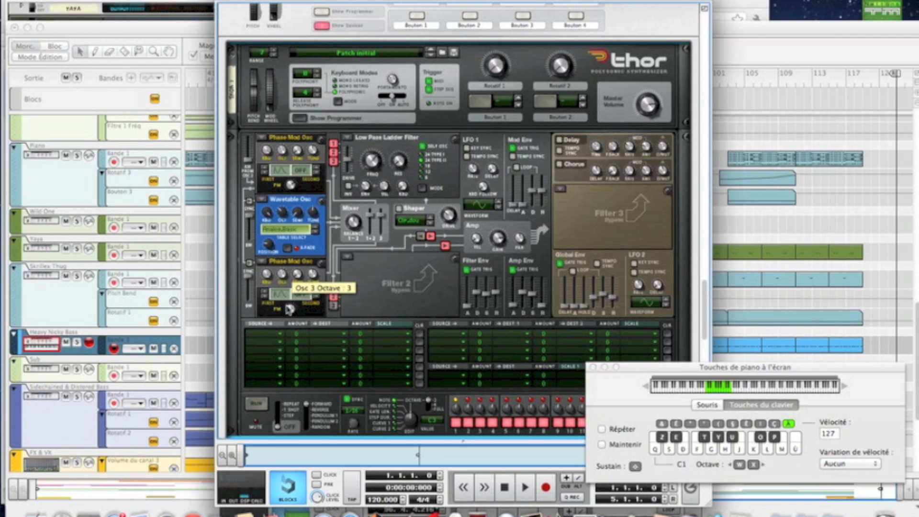
left_click_drag(289, 309, 280, 297)
key("Tab")
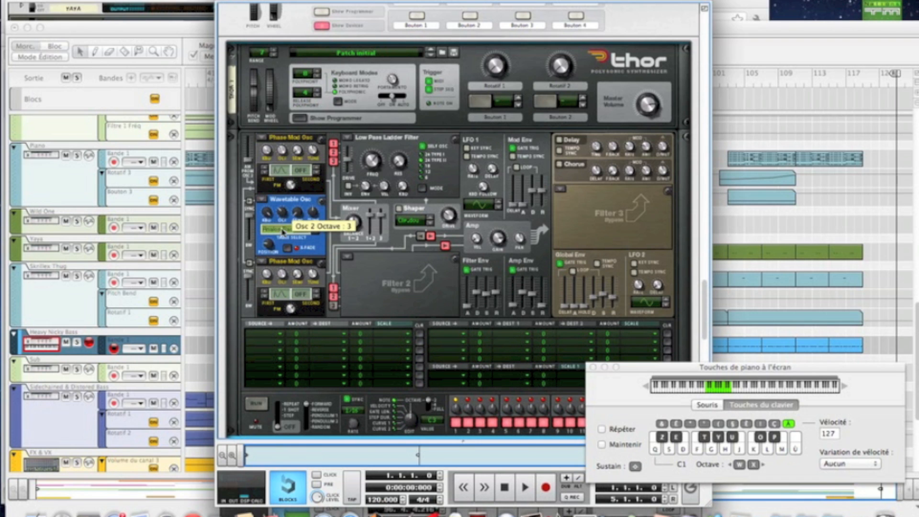
Step: Choose the PPG 27 Formant wavetable for oscillator 2 and raise its table position
left_click(282, 229)
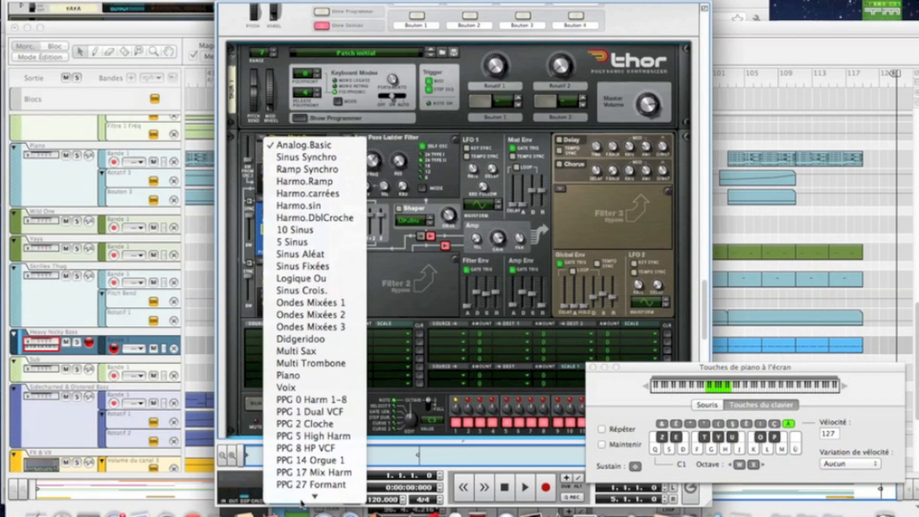
left_click(300, 458)
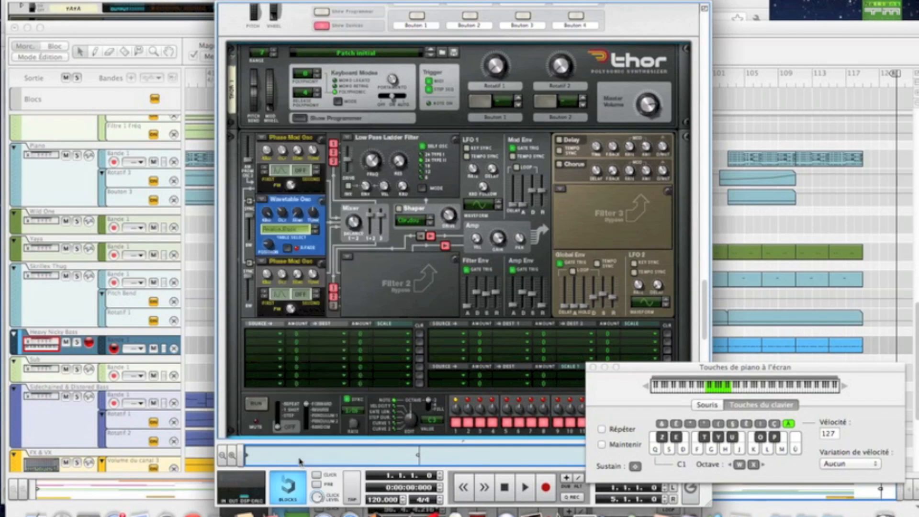
left_click_drag(273, 250, 254, 223)
key("Tab")
key("Tab")
Step: Lower the mixer level of oscillators 1 and 2 to -5.8 dB and audition the sound with a few notes
mouse_move(372, 221)
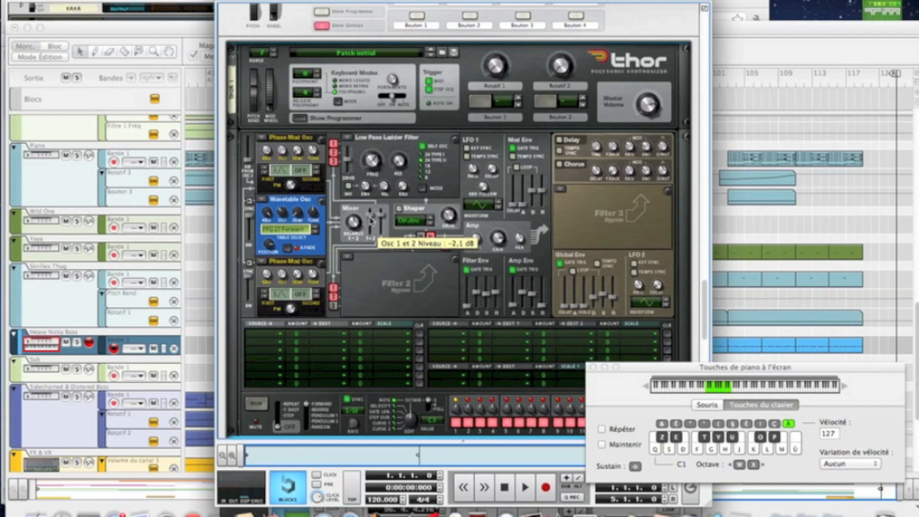
left_click_drag(371, 222, 371, 225)
key("f")
key("f")
key("f")
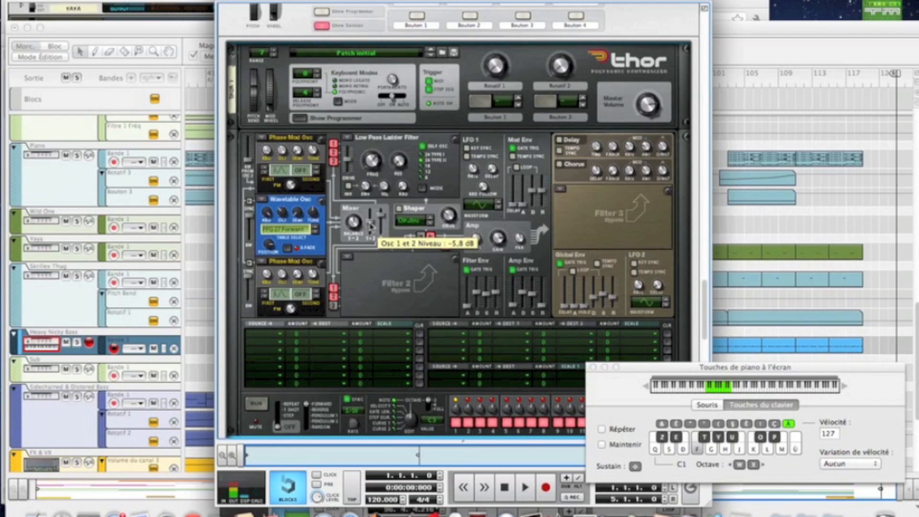
key("d")
key("f")
key("f")
Step: Set both filter 1 and filter 2 to the Formant type
left_click(347, 138)
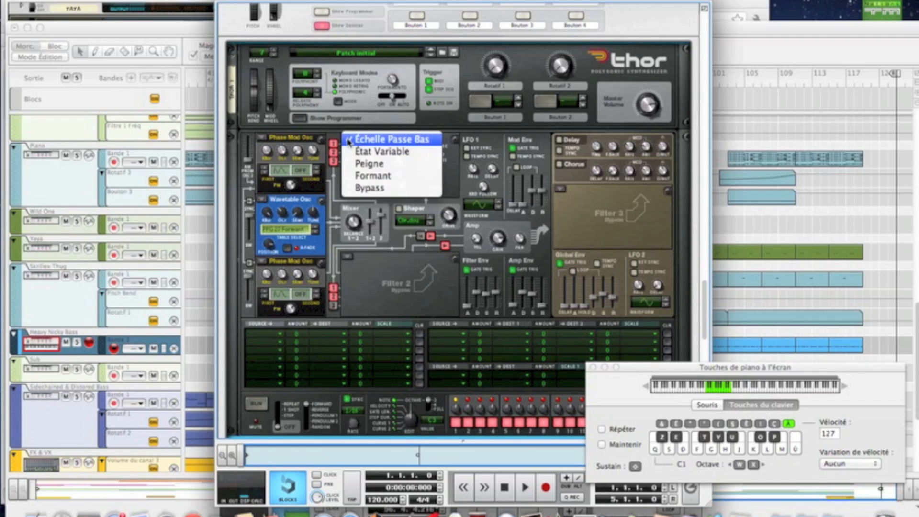
left_click(376, 175)
left_click(357, 258)
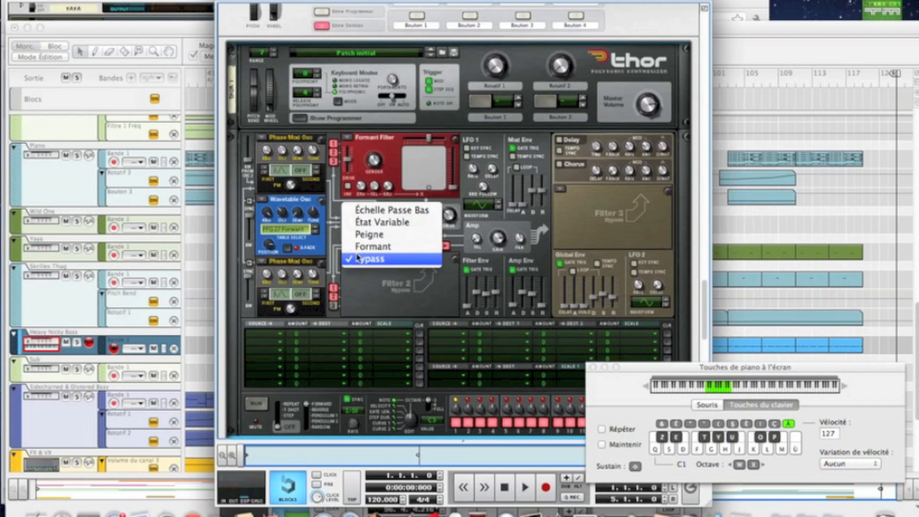
left_click(368, 246)
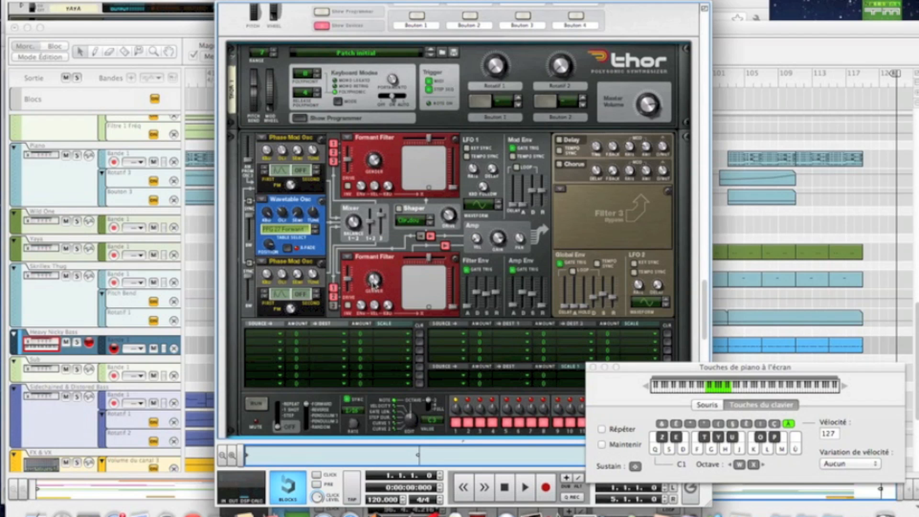
Step: Adjust the envelope intensity of the formant filter in slot 1
mouse_move(374, 282)
mouse_move(363, 191)
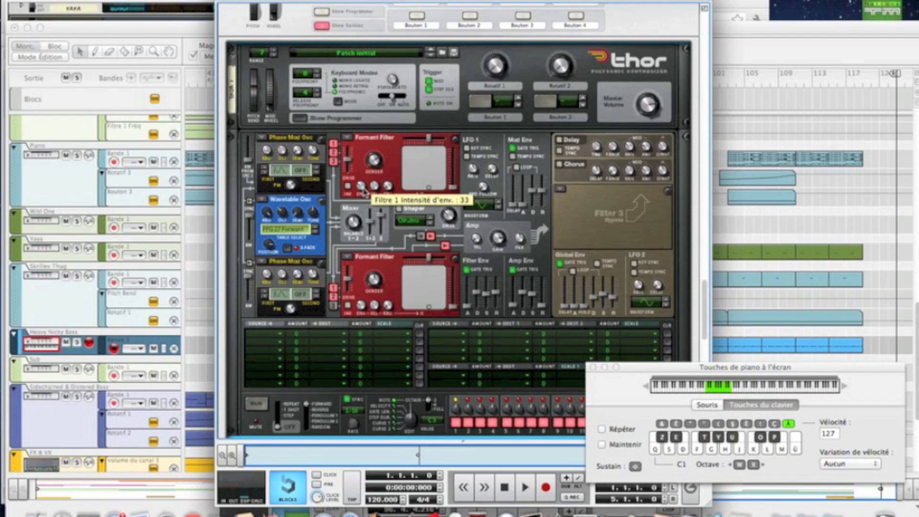
left_click_drag(363, 193, 363, 194)
left_click_drag(364, 193, 363, 194)
key("Tab")
Step: Set filter 1's formant gender to 36 and adjust the gender of filter 2
left_click_drag(377, 164, 376, 178)
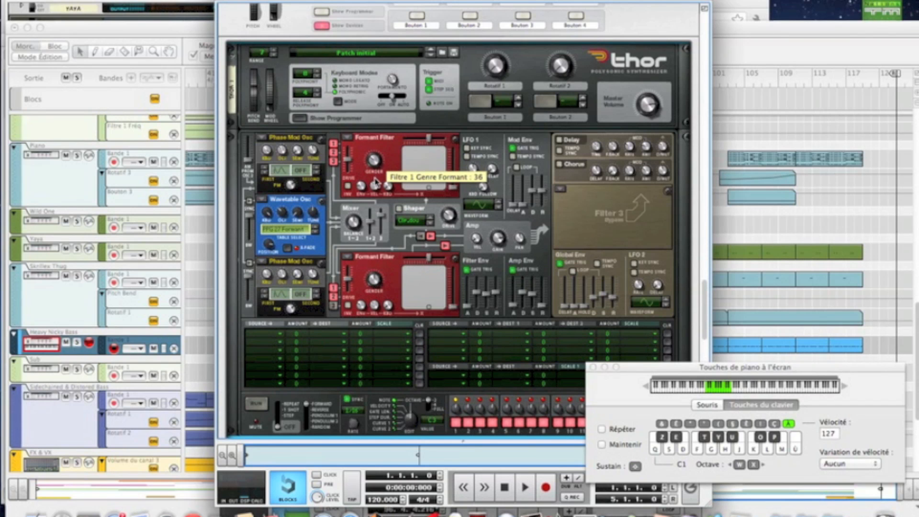
left_click_drag(377, 286, 375, 280)
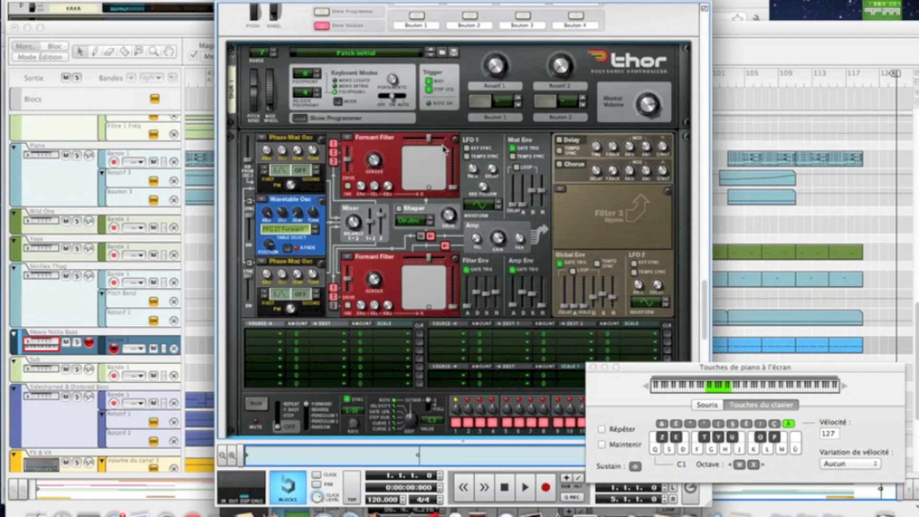
Step: Set filter 1's X value to 104 and raise its Y value to about two thirds of the range
left_click_drag(429, 140, 438, 141)
key("Tab")
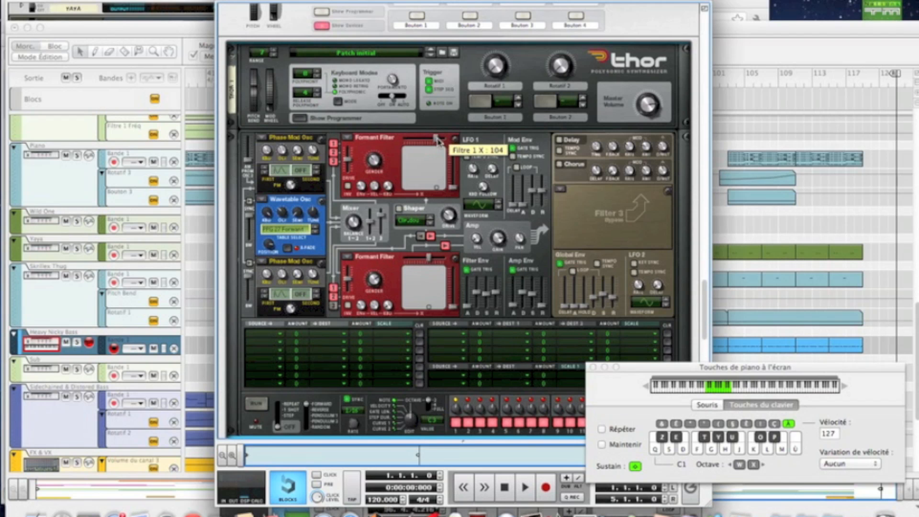
key("Tab")
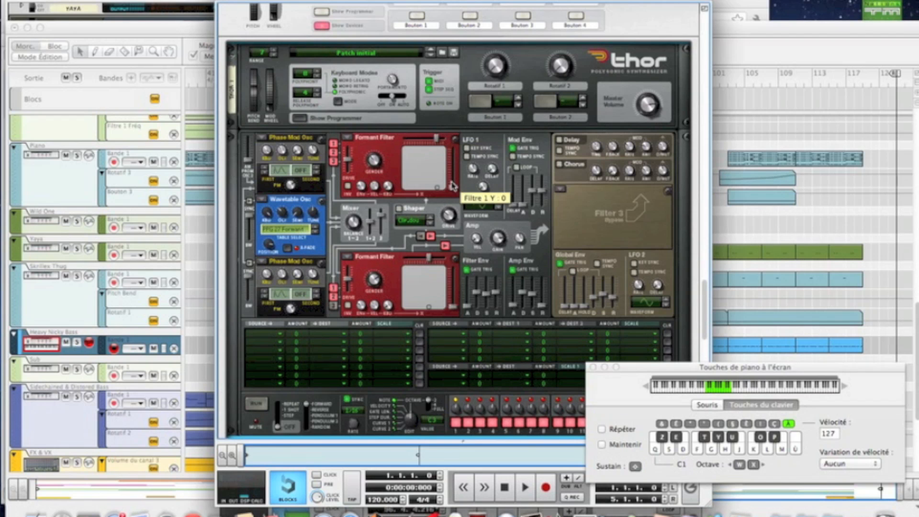
left_click_drag(452, 194, 447, 164)
key("Tab")
key("Tab")
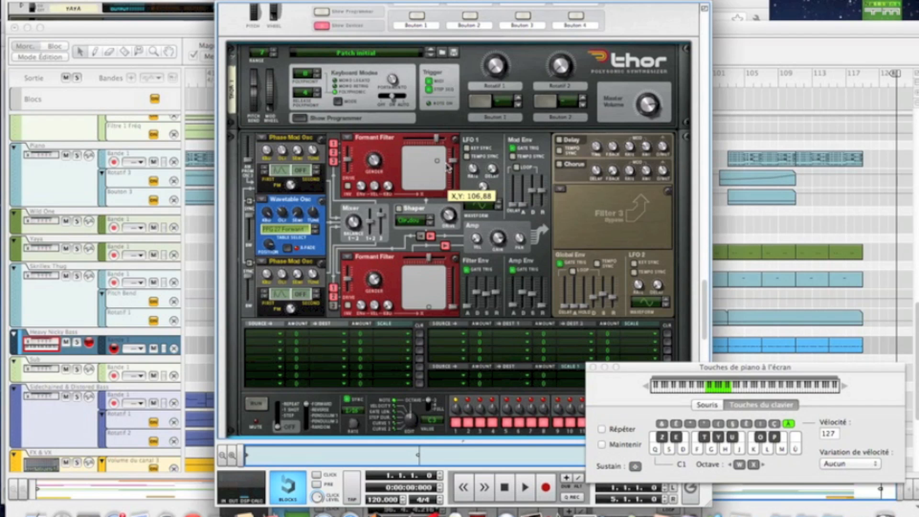
Step: Turn on the Shaper, switch its distortion mode, raise its drive and audition a note
left_click(399, 209)
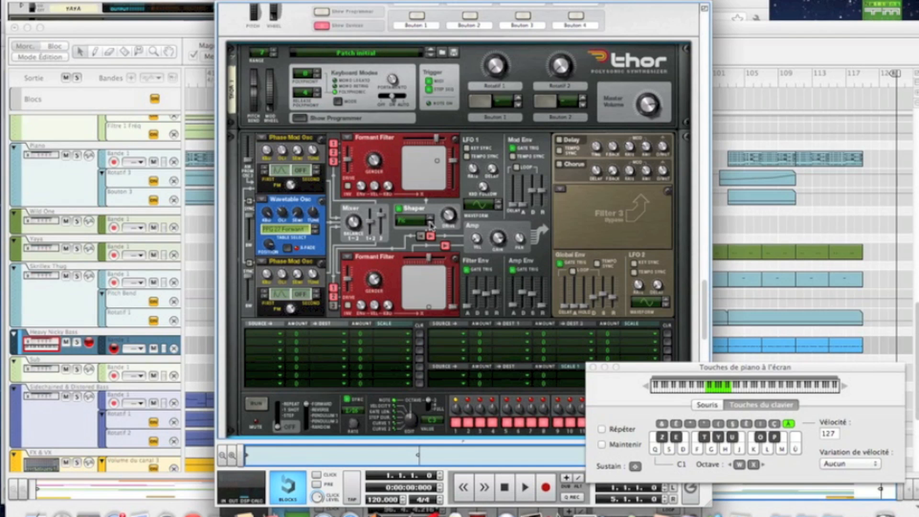
left_click(430, 224)
mouse_move(448, 218)
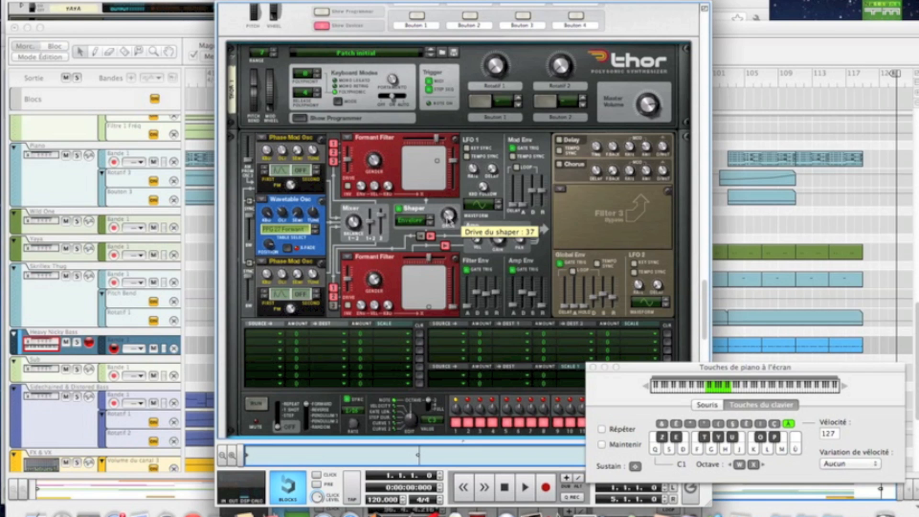
left_click_drag(448, 219, 436, 206)
key("Tab")
key("f")
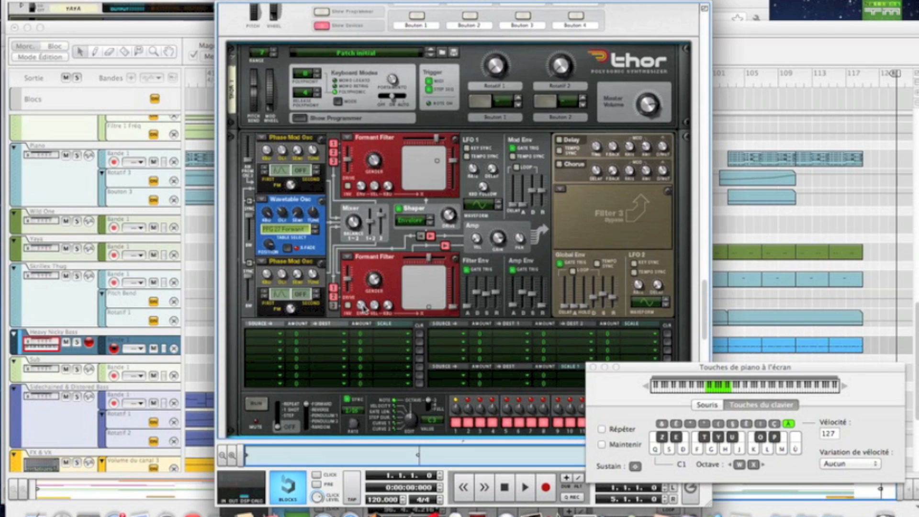
Step: Adjust filter 2's envelope intensity, set its X value to 89 and Y value to 77, and audition a note
mouse_move(362, 307)
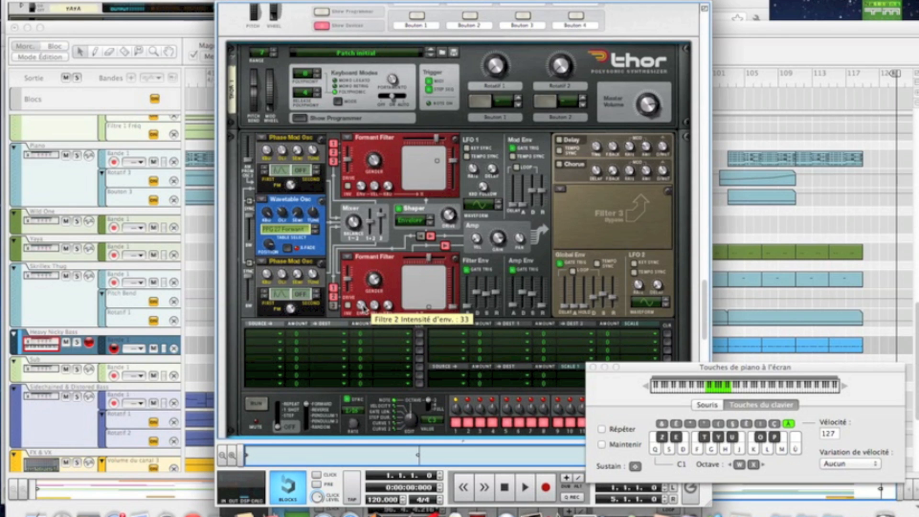
left_click_drag(362, 307, 362, 305)
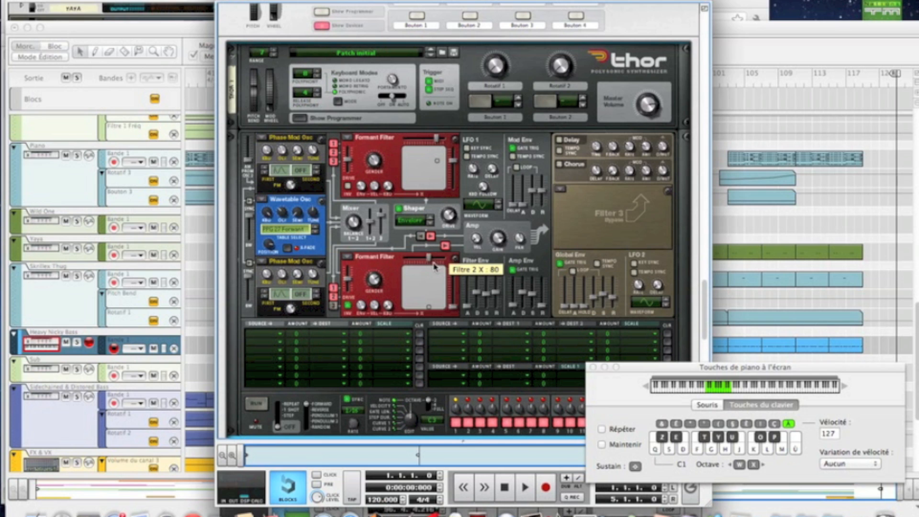
left_click_drag(429, 261, 433, 260)
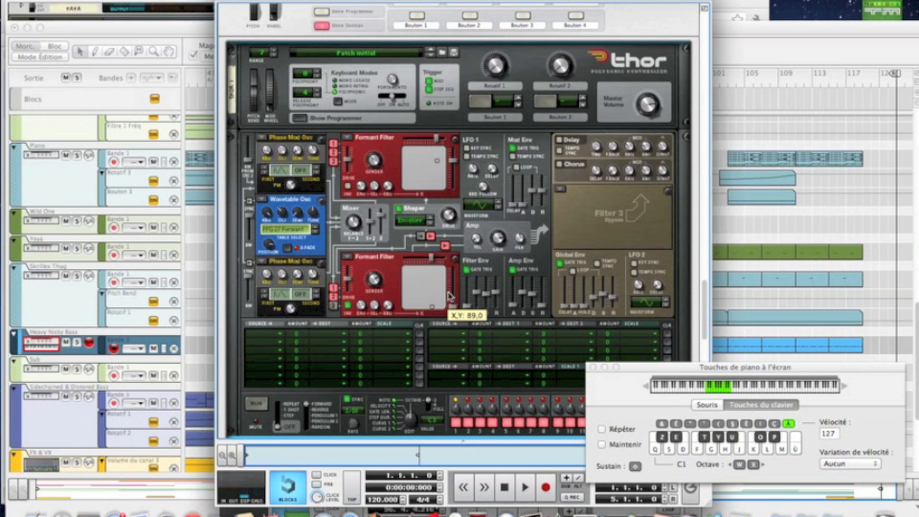
left_click_drag(453, 308, 451, 285)
key("shift")
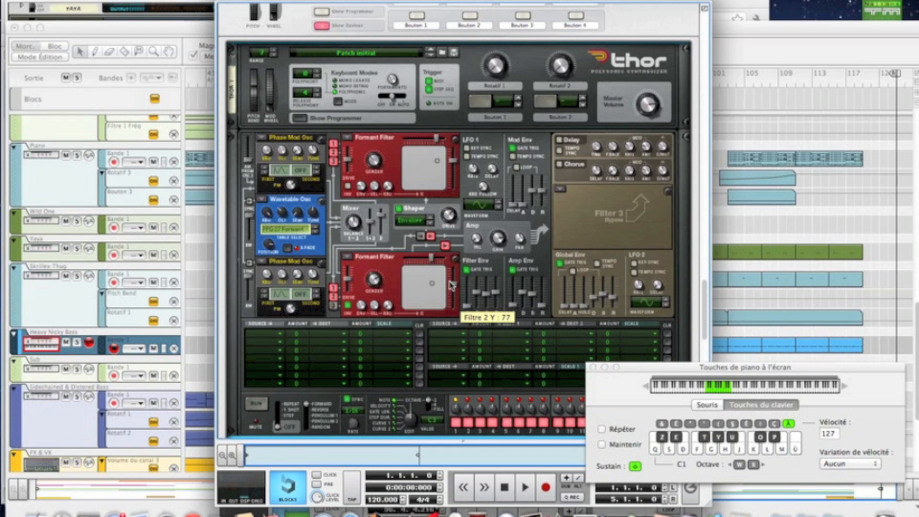
key("f")
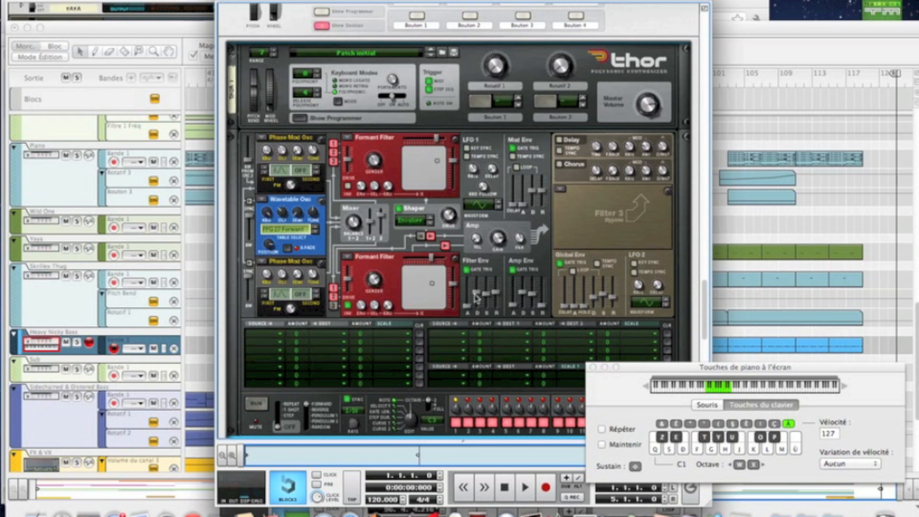
Step: Set the filter envelope's attack to 135 ms and raise its decay, sustain and release to maximum
left_click_drag(466, 302, 467, 304)
key("Tab")
key("Tab")
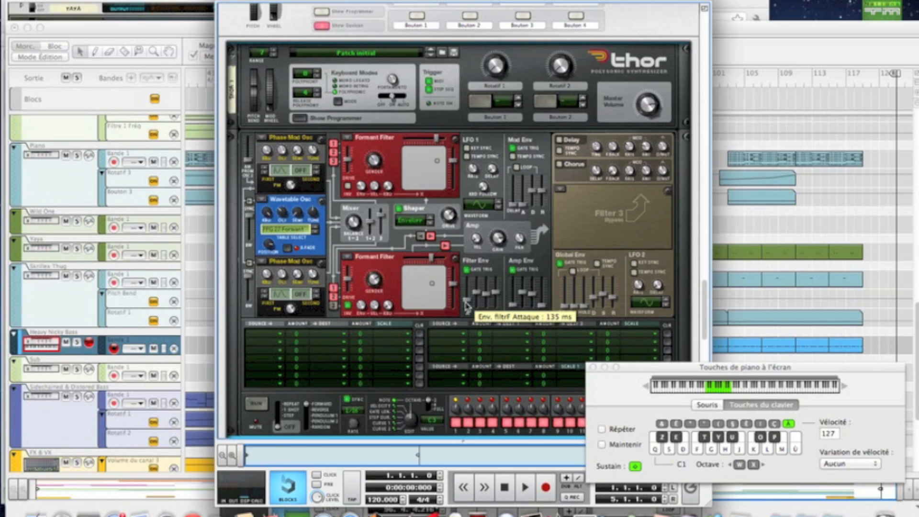
left_click_drag(476, 293, 478, 243)
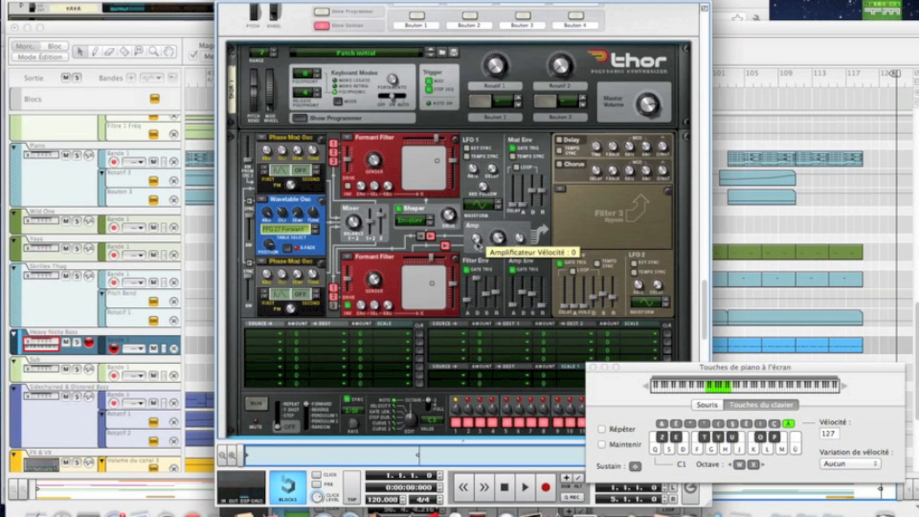
left_click_drag(491, 304, 487, 261)
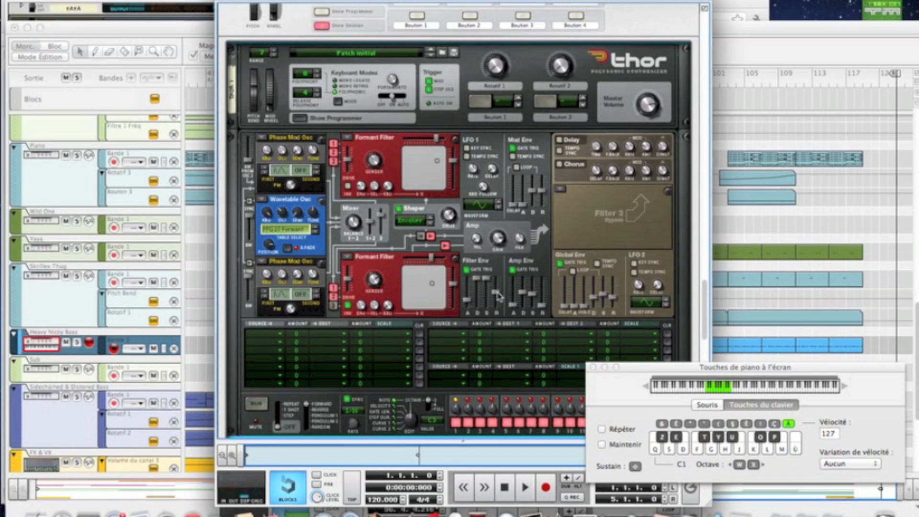
left_click_drag(496, 293, 488, 233)
Step: Set the amp envelope's sustain to 0.0 dB and raise its release slightly
left_click_drag(530, 291, 529, 254)
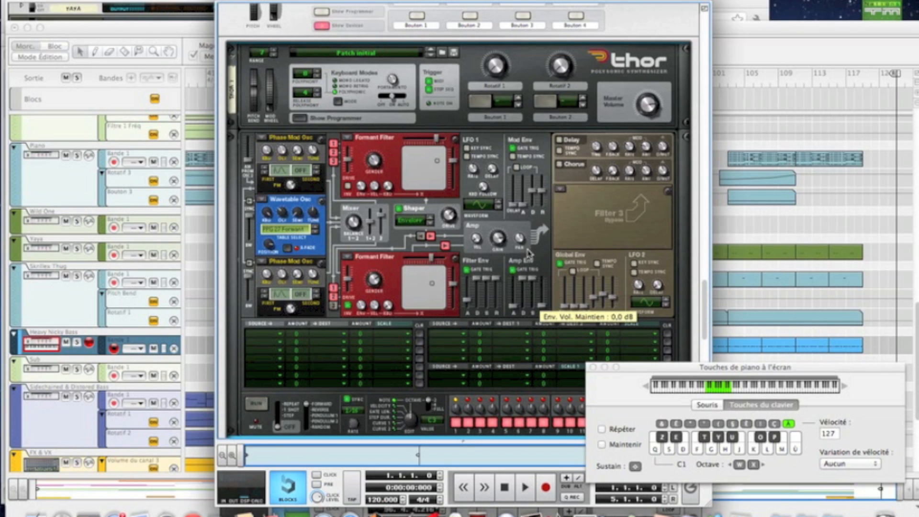
left_click_drag(541, 307, 539, 301)
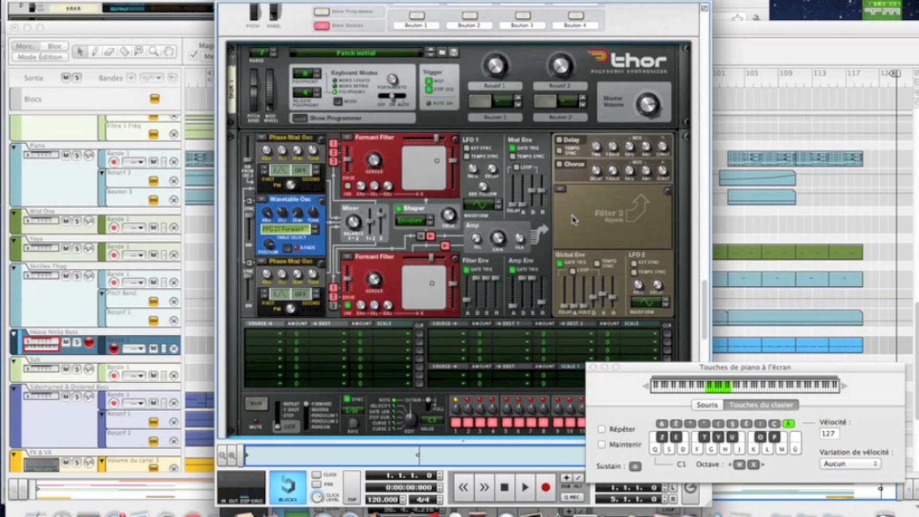
Step: Load a Comb filter in slot 3, set its global envelope intensity to 107 and lower its frequency
left_click(562, 191)
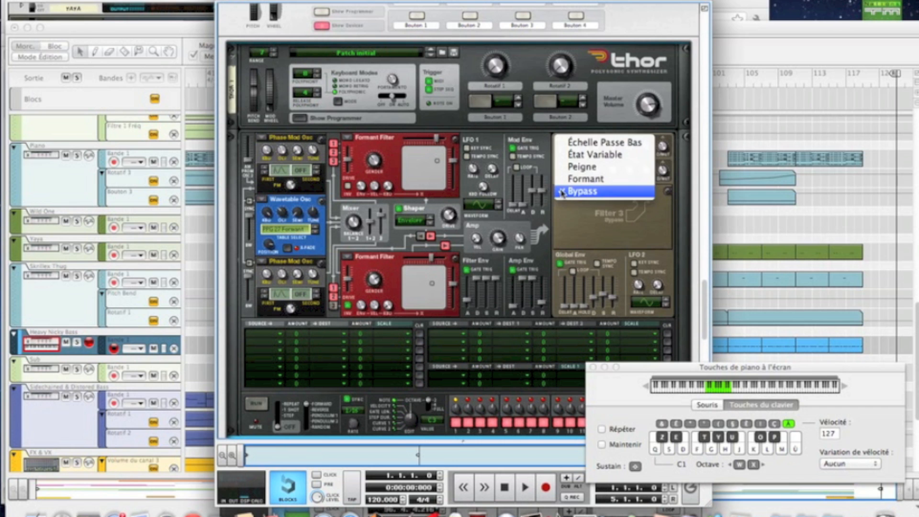
left_click(569, 167)
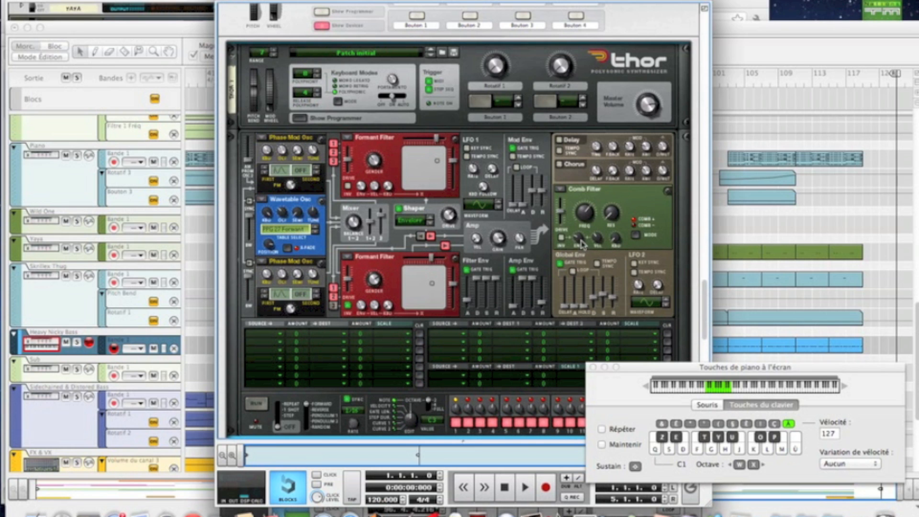
mouse_move(580, 243)
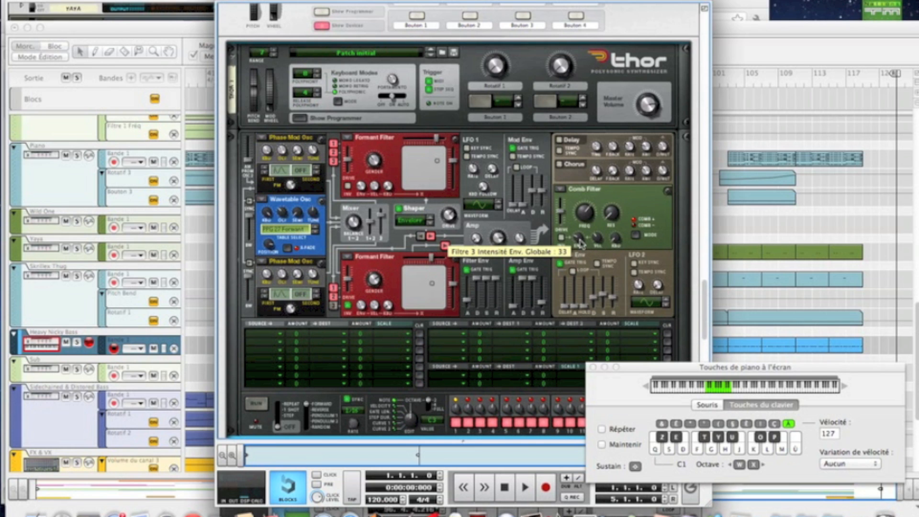
left_click_drag(580, 243, 571, 220)
key("Tab")
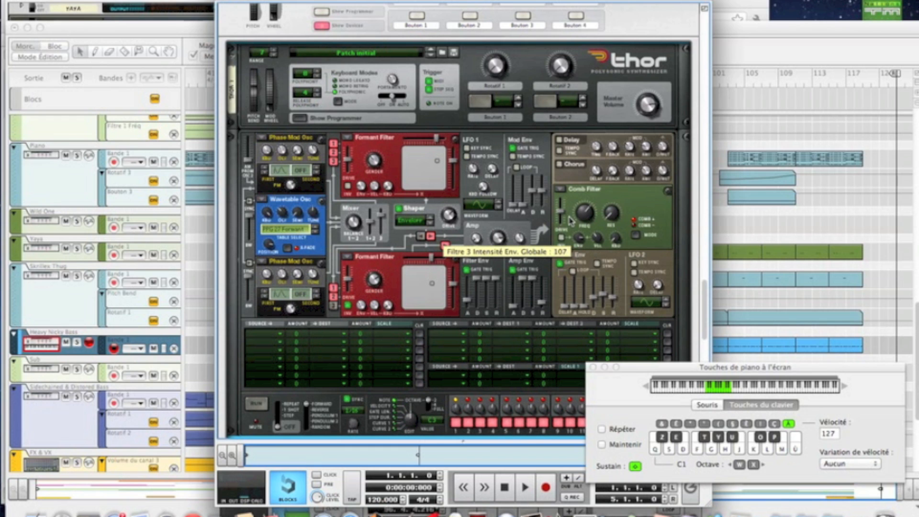
key("Tab")
left_click_drag(579, 216, 577, 237)
Step: Turn on the Chorus effect and lower its dry/wet amount
left_click(559, 163)
left_click_drag(659, 177, 660, 191)
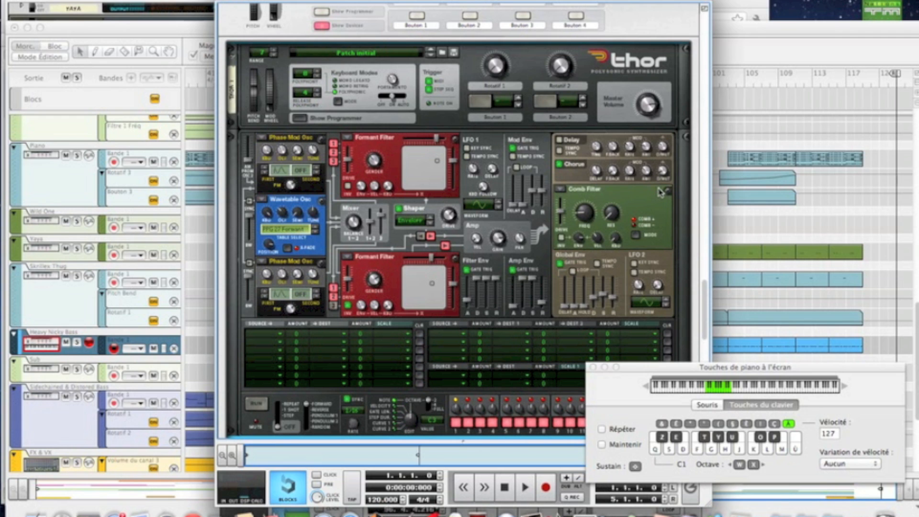
Step: Enable key sync and tempo sync on both LFOs, change LFO 2's waveform and lower LFO 1's rate
scroll(603, 268, "down", 3)
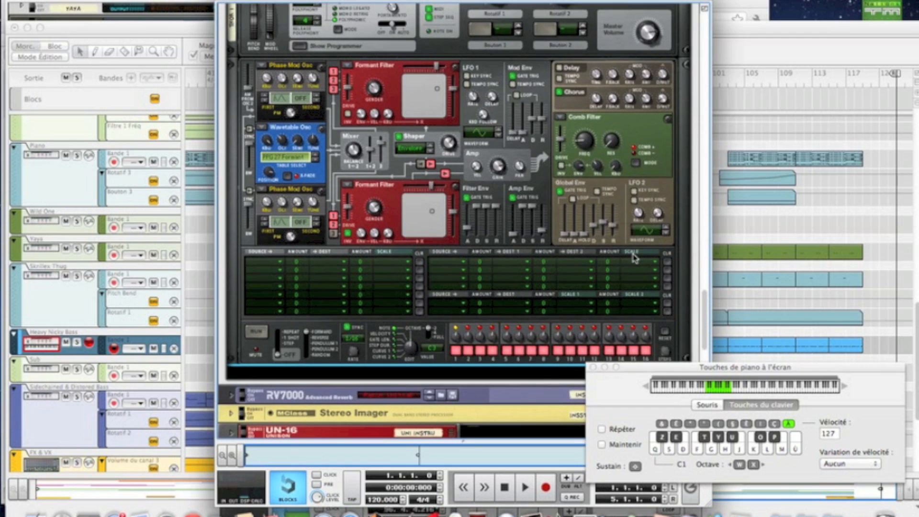
left_click(467, 76)
left_click(468, 83)
left_click(634, 191)
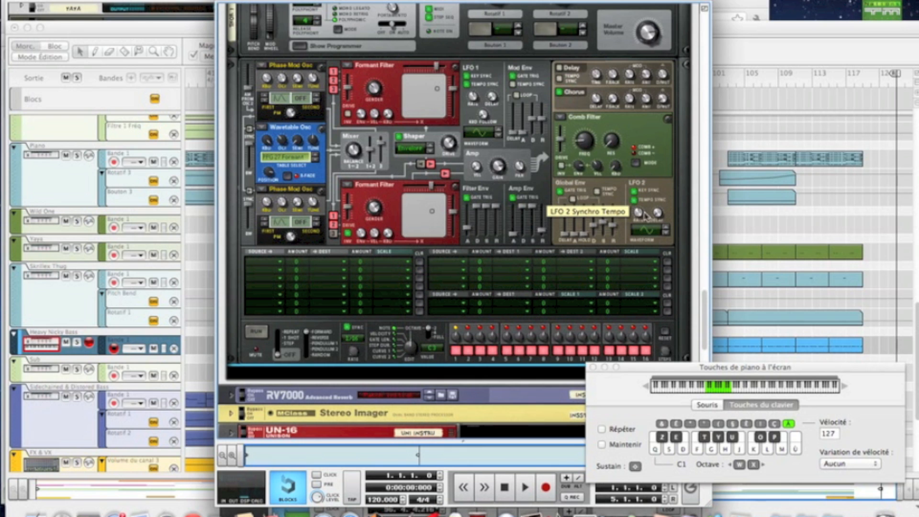
left_click(664, 229)
left_click(664, 230)
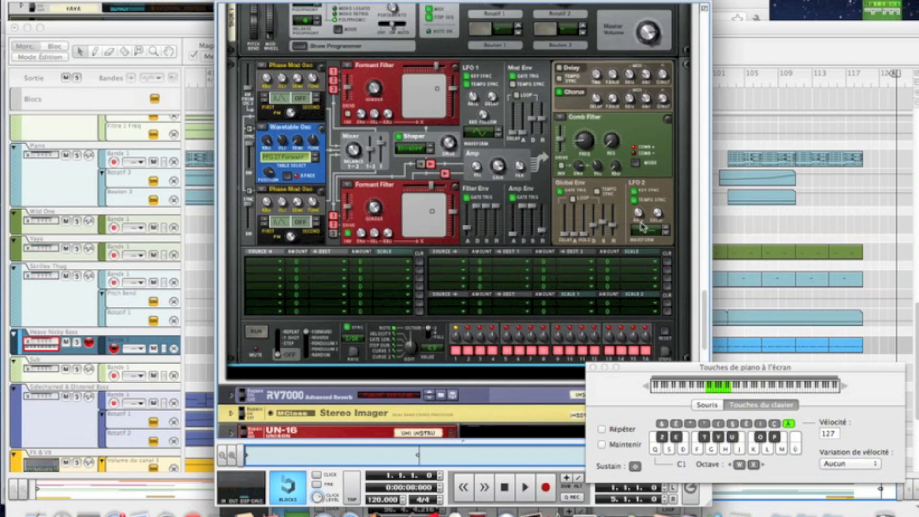
left_click_drag(476, 97, 473, 106)
Step: Assign LFO 1 as the source of modulation rows 1 and 2, and LFO 2 as the source of rows 3 and 5
left_click(279, 264)
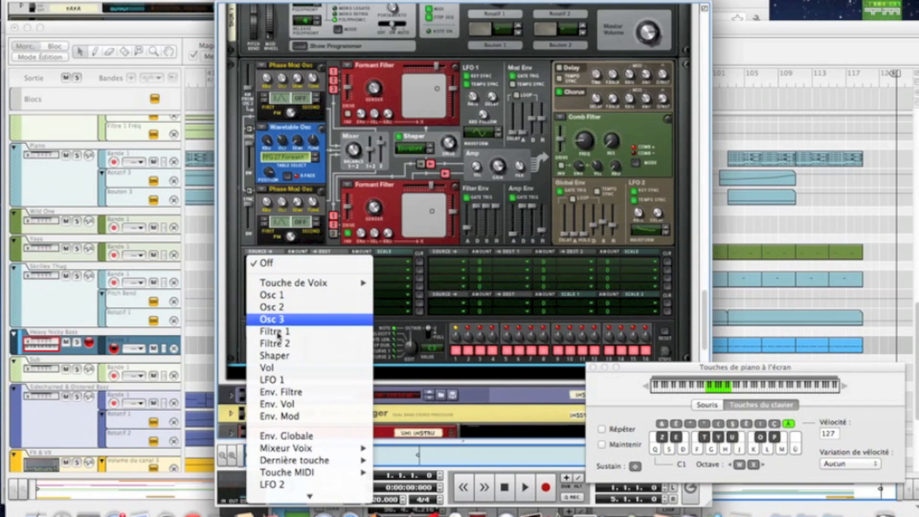
left_click(272, 379)
left_click(261, 272)
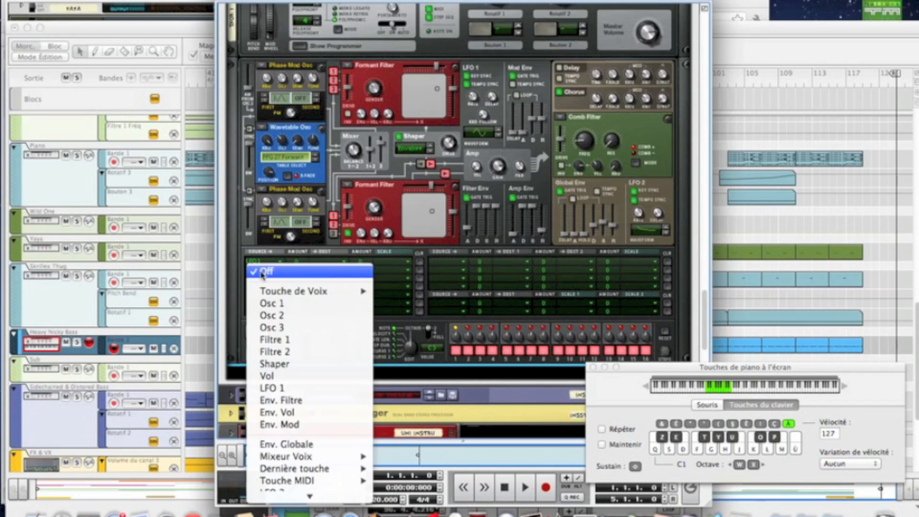
left_click(268, 381)
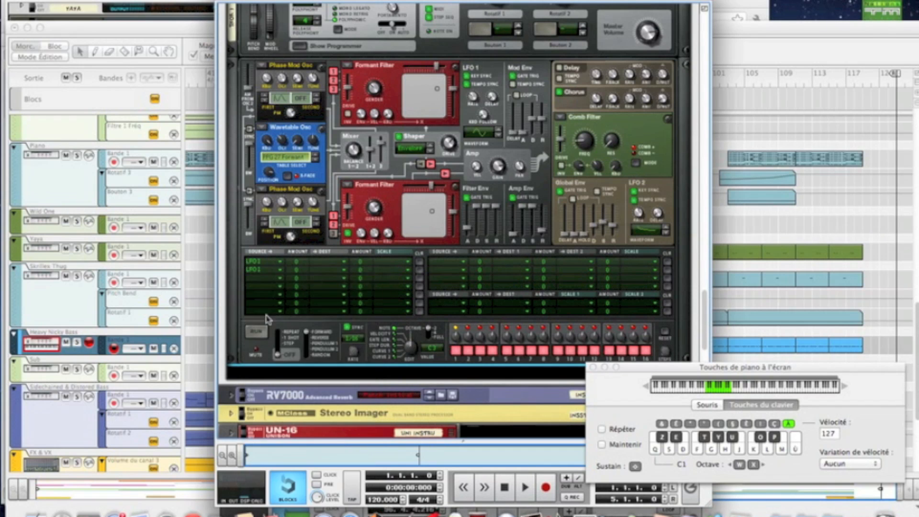
left_click(265, 278)
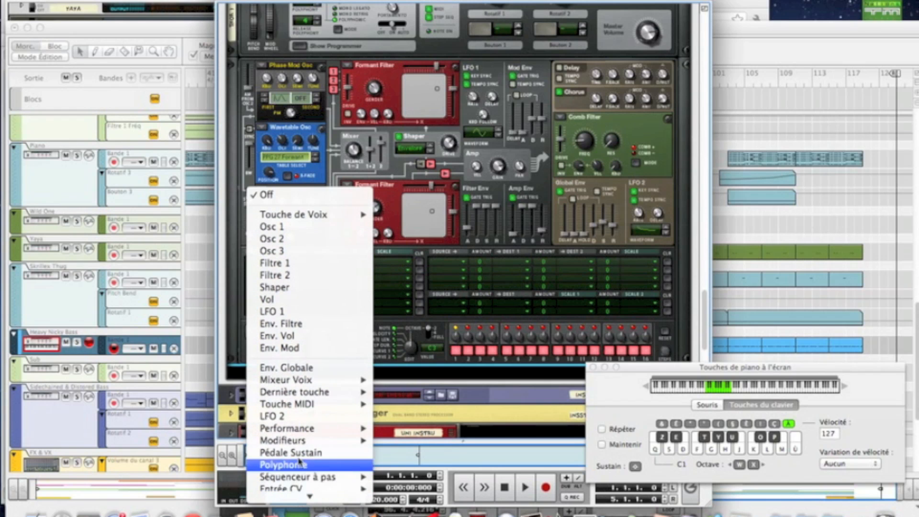
left_click(287, 408)
left_click(270, 290)
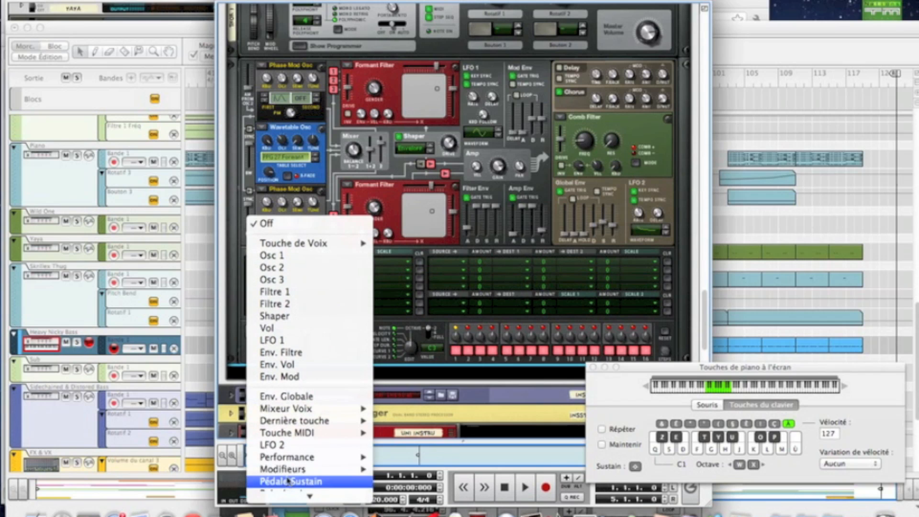
left_click(288, 439)
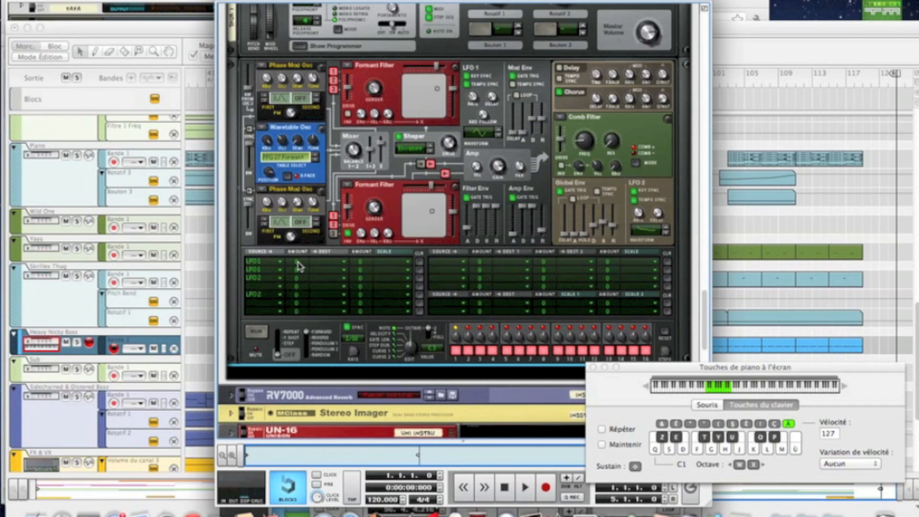
Step: Give modulation row 1 a negative amount and route it to oscillator 3's PM amount (Qté PM)
left_click_drag(297, 264, 295, 276)
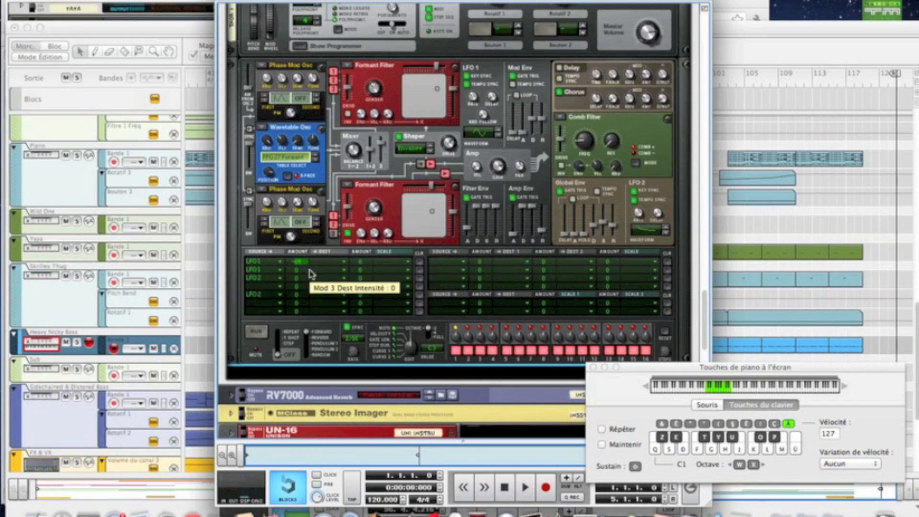
left_click(329, 266)
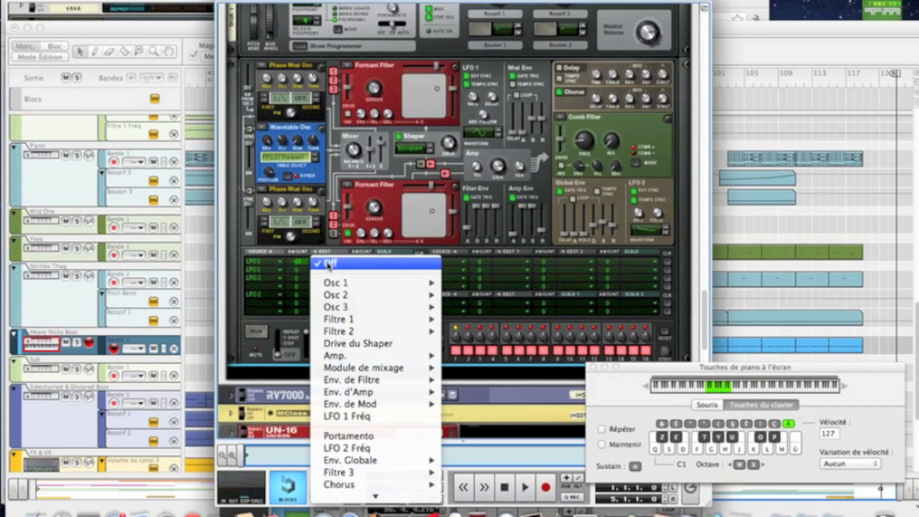
mouse_move(373, 307)
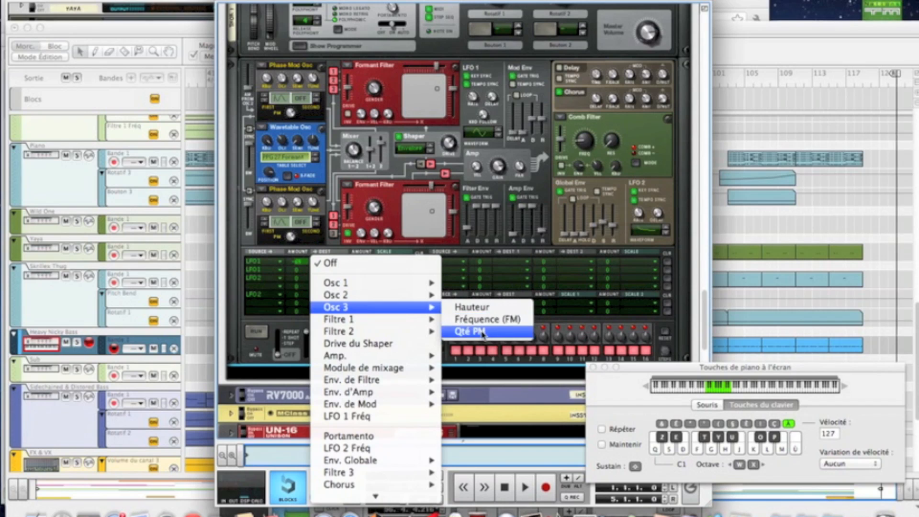
left_click(471, 311)
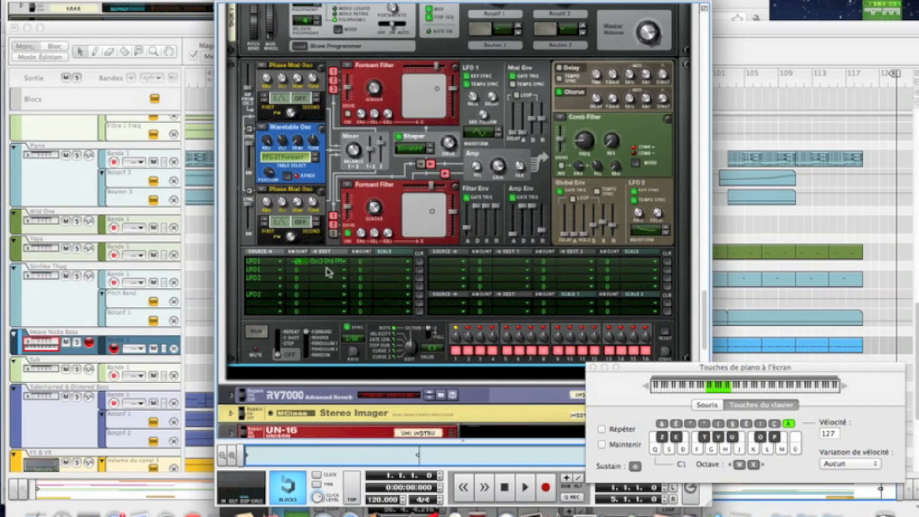
Step: Set modulation row 2's amount to -58 and route it to oscillator 2's Position
left_click_drag(303, 277, 304, 285)
key("Tab")
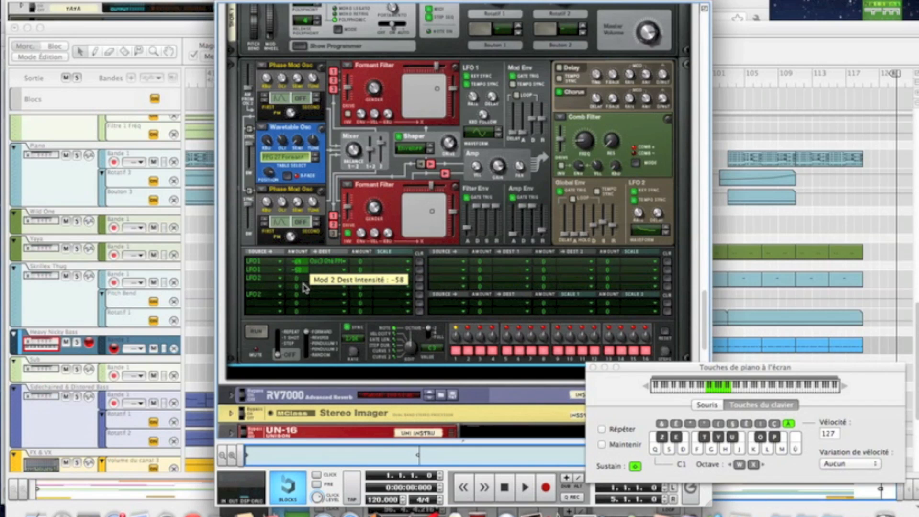
left_click(330, 285)
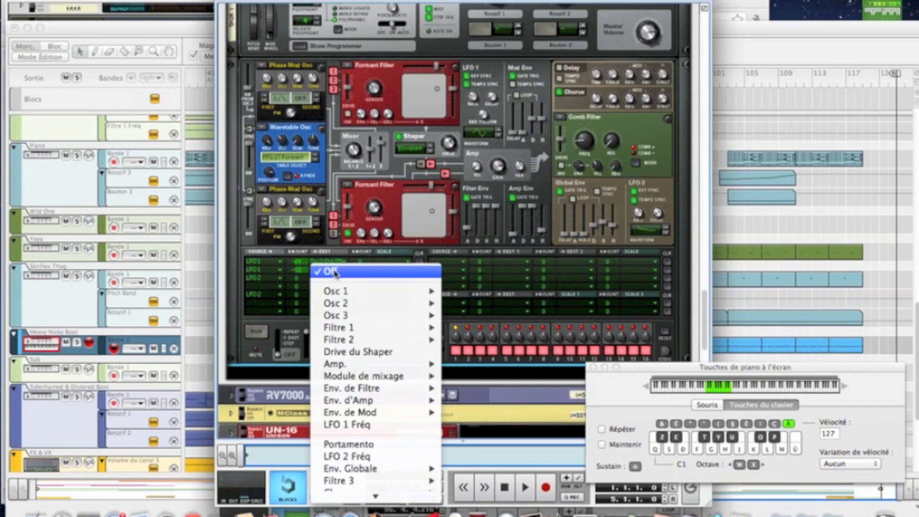
mouse_move(349, 305)
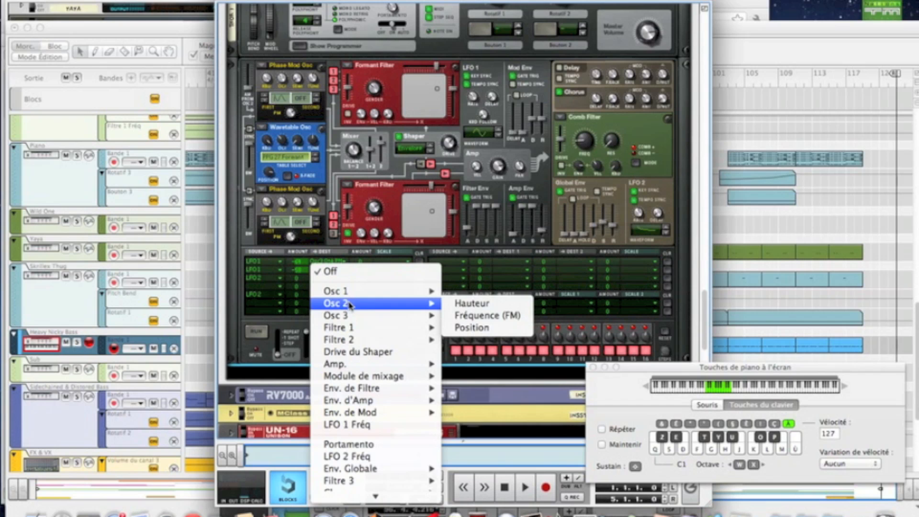
left_click(488, 327)
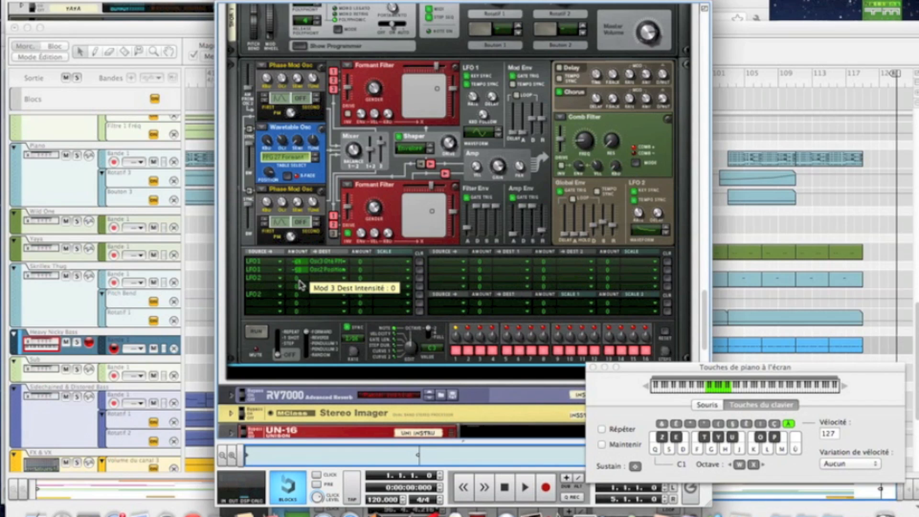
Step: Set modulation row 3's amount to 80 and route it to filter 2's Y value
left_click_drag(300, 284, 298, 267)
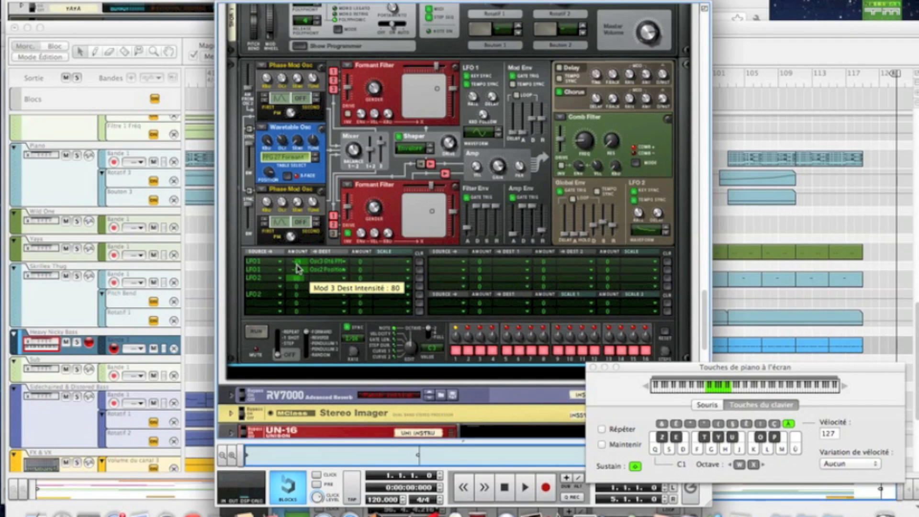
left_click(318, 279)
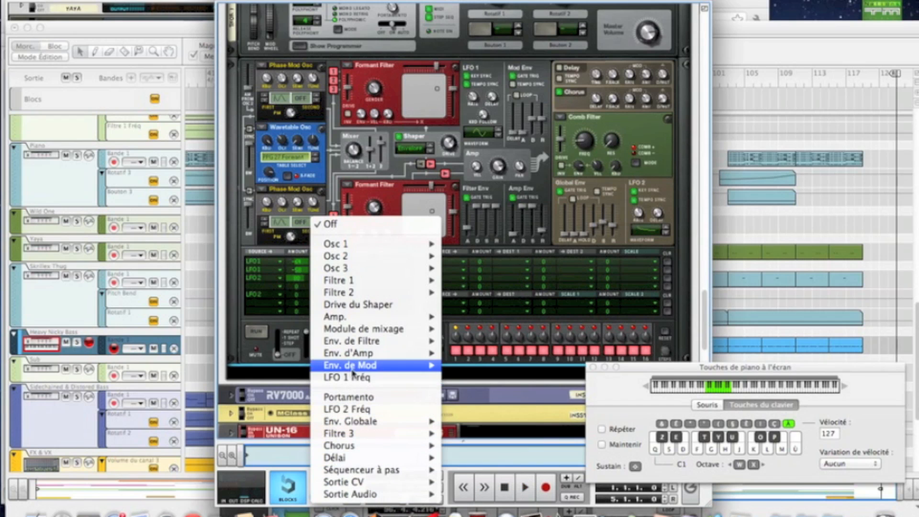
mouse_move(355, 293)
left_click(480, 328)
Step: Give modulation row 5 a strongly negative amount, route it to filter 1's X value, and audition the sound
left_click_drag(300, 298, 300, 313)
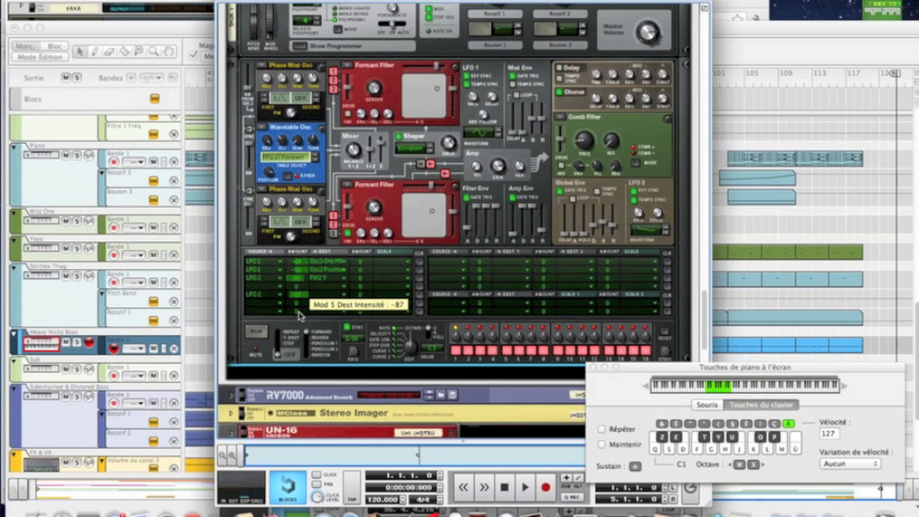
key("Tab")
key("Tab")
left_click(319, 296)
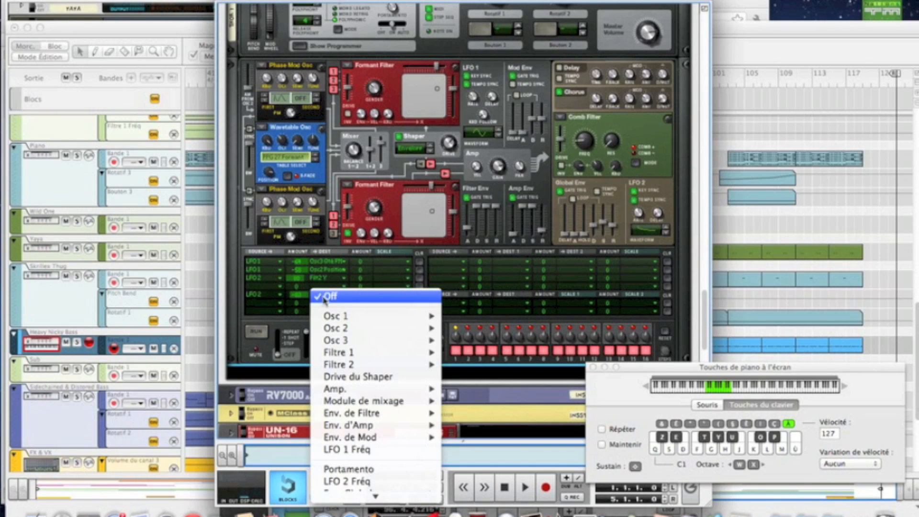
mouse_move(357, 358)
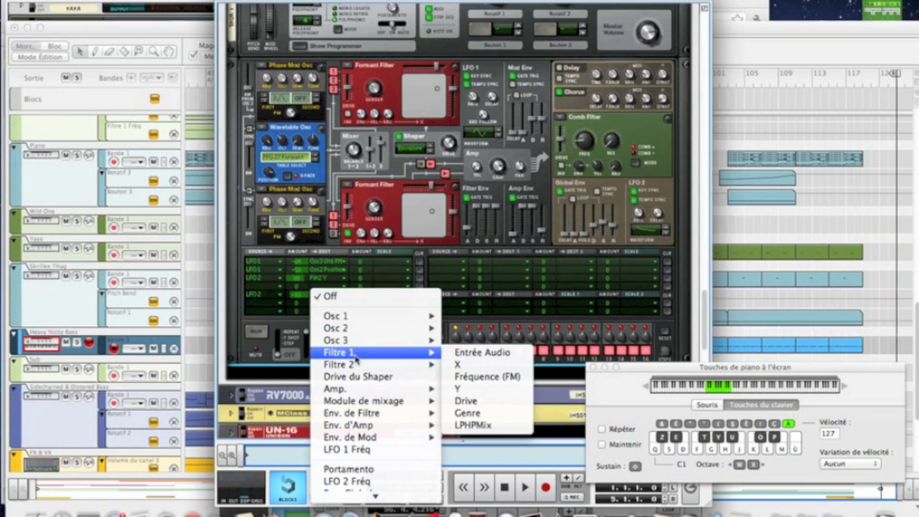
left_click(483, 368)
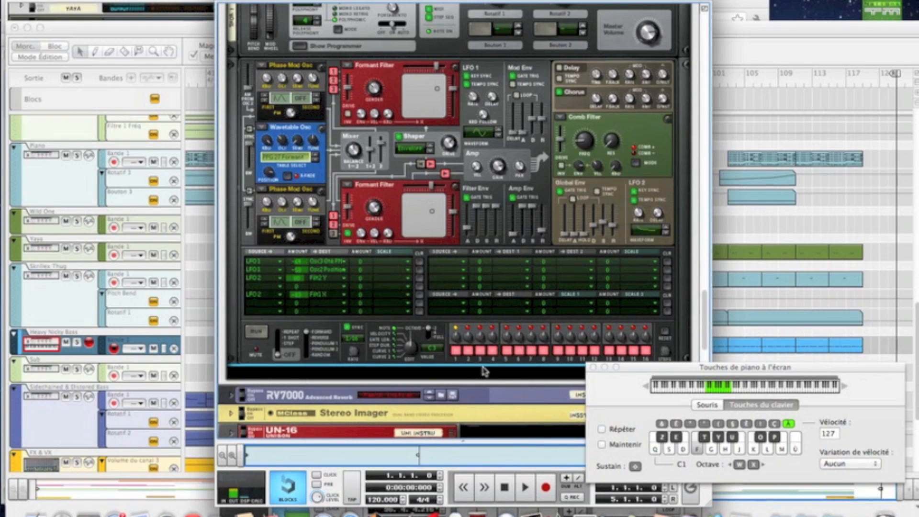
key("f")
Step: Create a Scream 4 distortion unit inside the Combinator after the Thor synthesizer
scroll(484, 371, "up", 3)
scroll(483, 354, "down", 5)
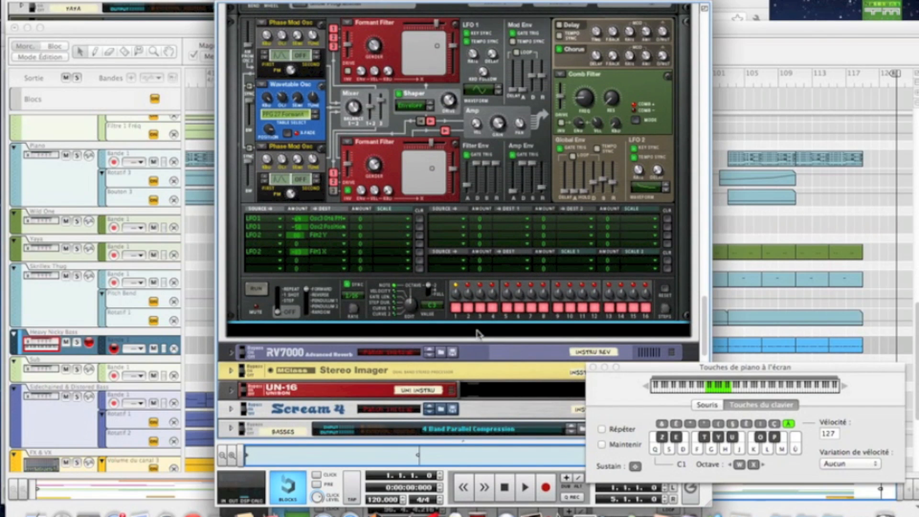
right_click(478, 348)
mouse_move(502, 306)
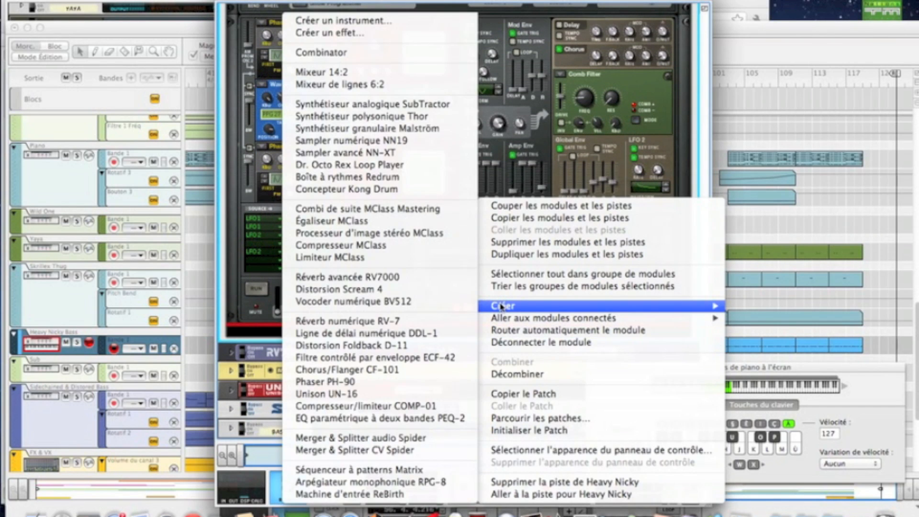
left_click(400, 289)
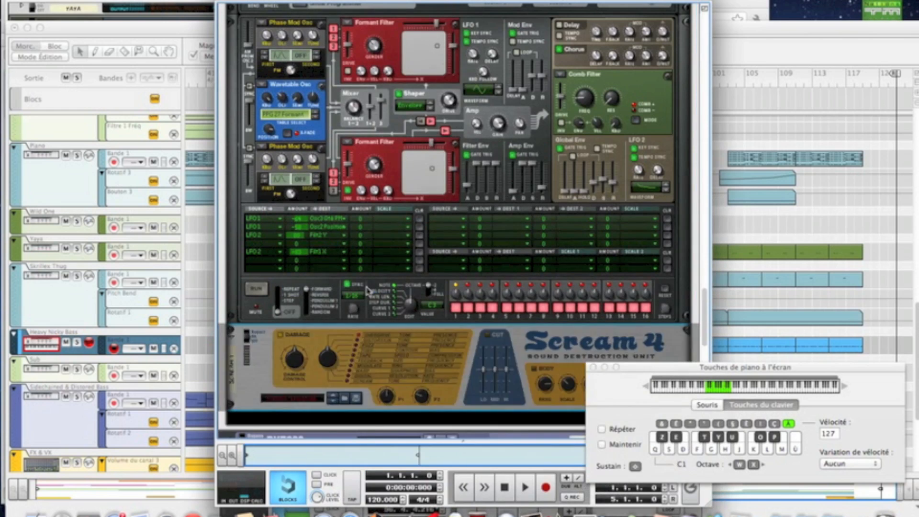
Step: Adjust the Scream 4's damage control and parameter 1, set parameter 2 to 105, and audition the sound
left_click_drag(305, 366, 291, 369)
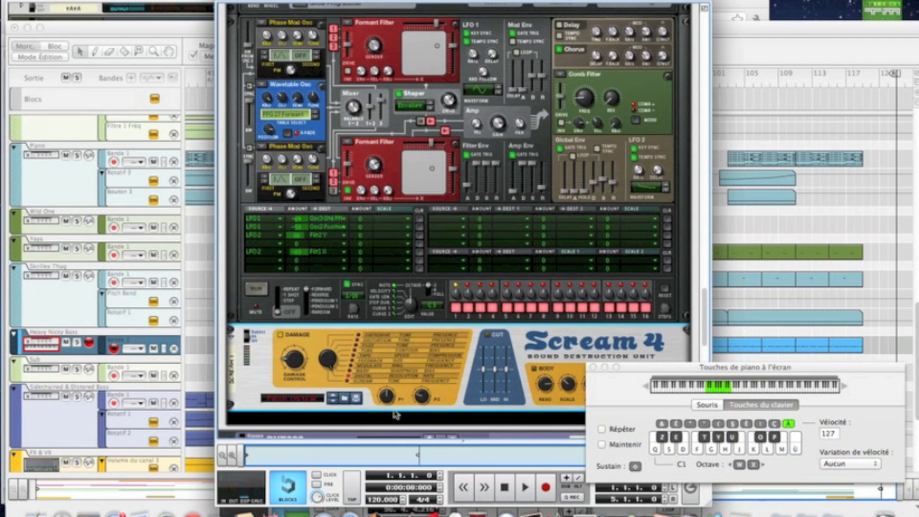
left_click_drag(390, 405, 369, 337)
left_click_drag(420, 396, 404, 370)
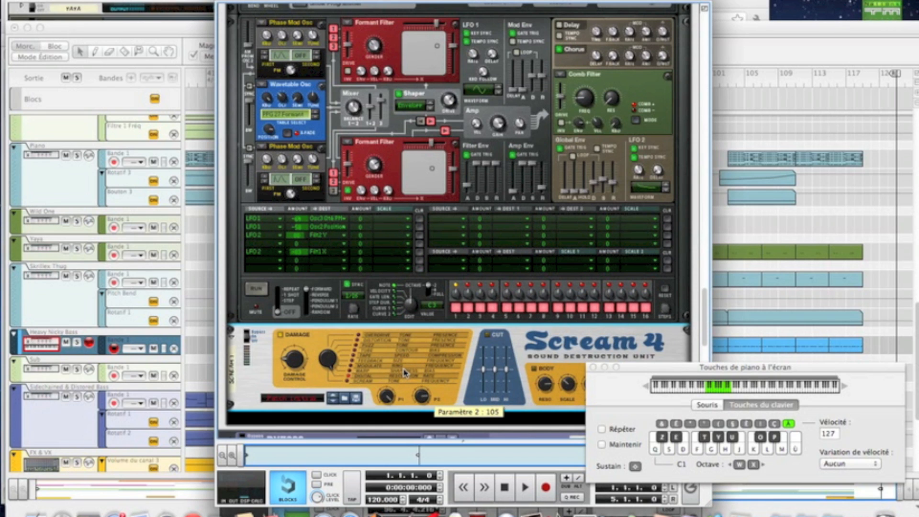
key("f")
key("f")
key("f")
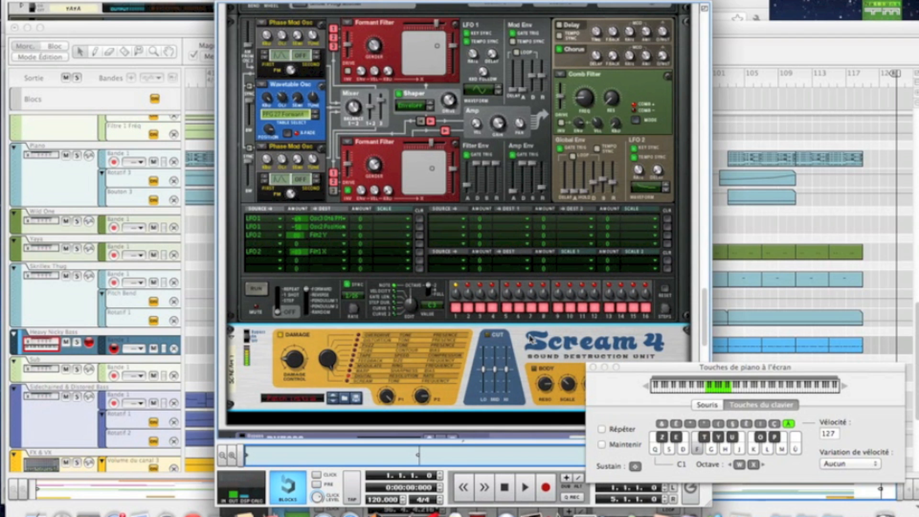
Step: Set the Scream 4's master volume to 127, enable its Cut and Body sections, and raise the low, mid and high EQ bands
scroll(530, 339, "down", 5)
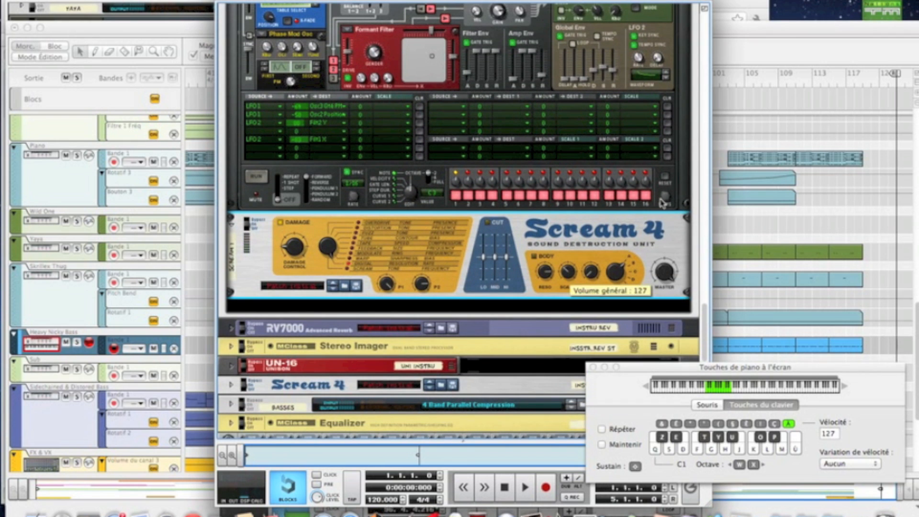
left_click(486, 224)
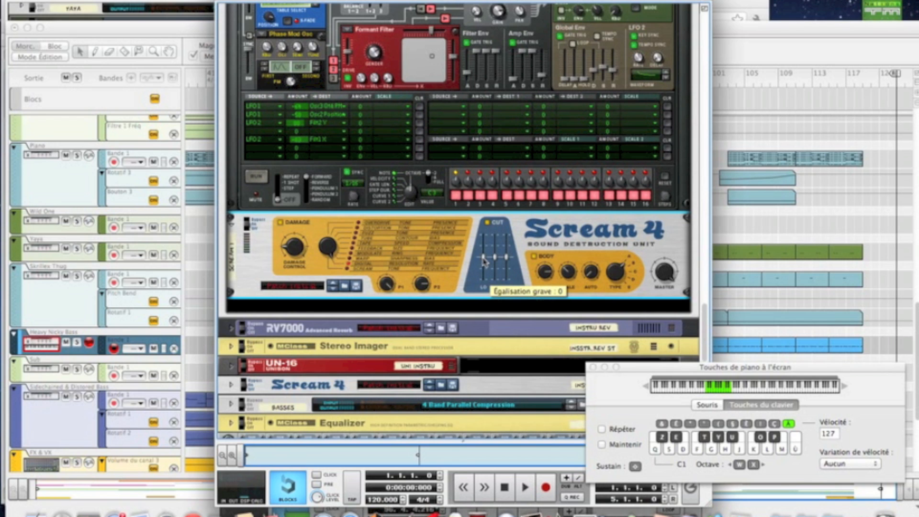
left_click_drag(484, 259, 483, 253)
key("Tab")
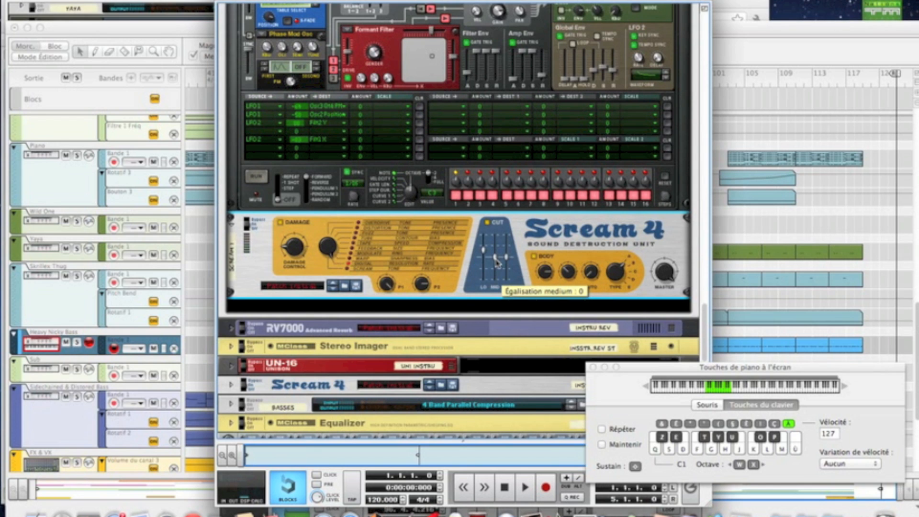
left_click_drag(495, 255, 496, 255)
key("shift")
left_click_drag(507, 260, 500, 250)
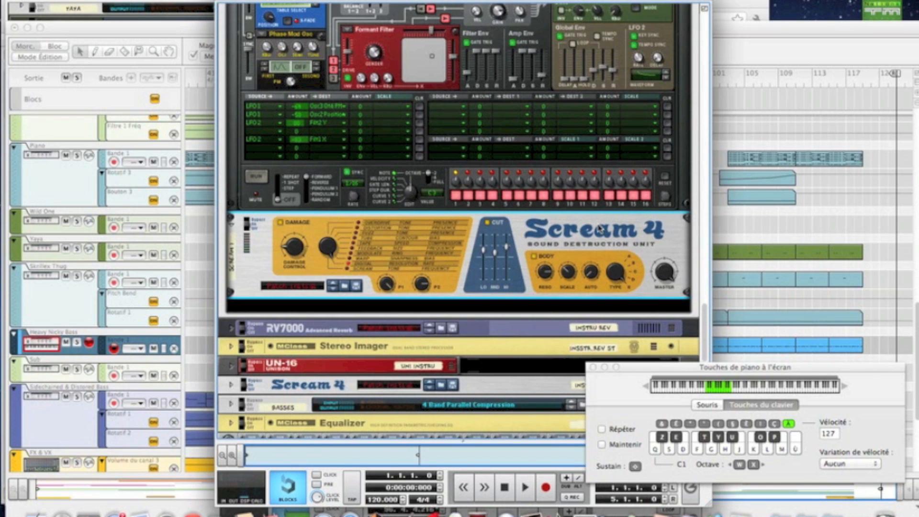
Step: Adjust the Scream 4's Body section: tweak Auto, set Scale to 40 and Resonance to 97
left_click_drag(590, 275, 590, 273)
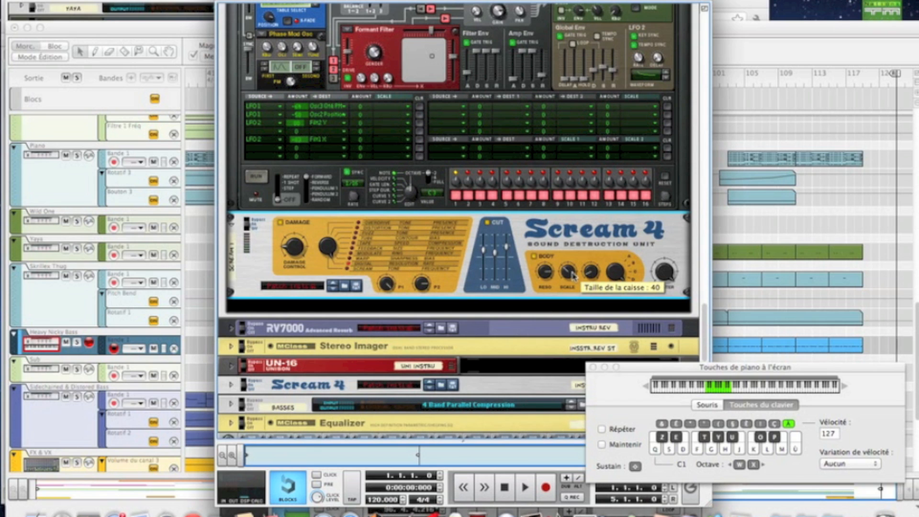
key("Tab")
key("Tab")
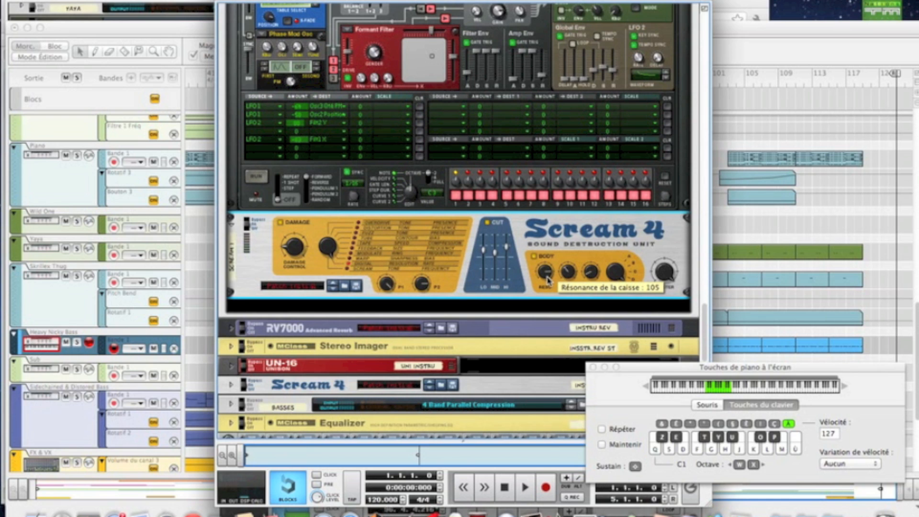
left_click_drag(547, 277, 548, 280)
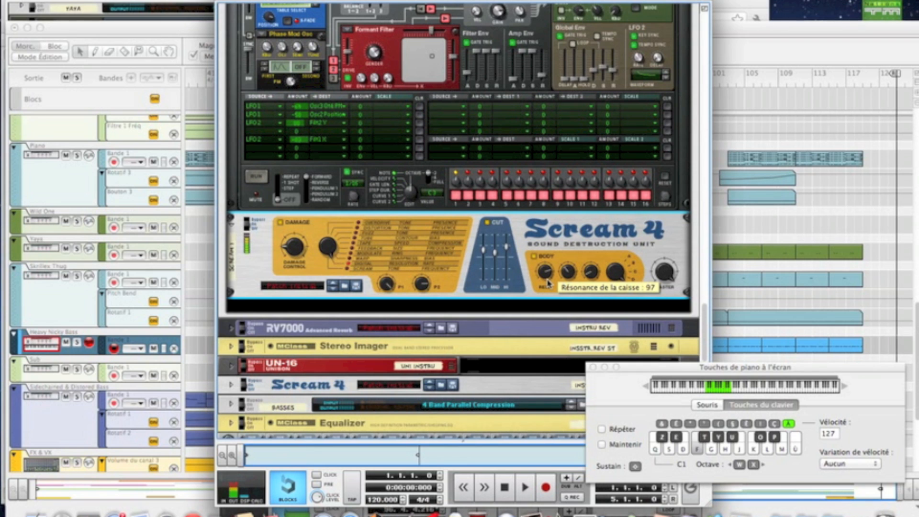
Step: Create a second Scream 4 distortion unit below the first one
right_click(575, 224)
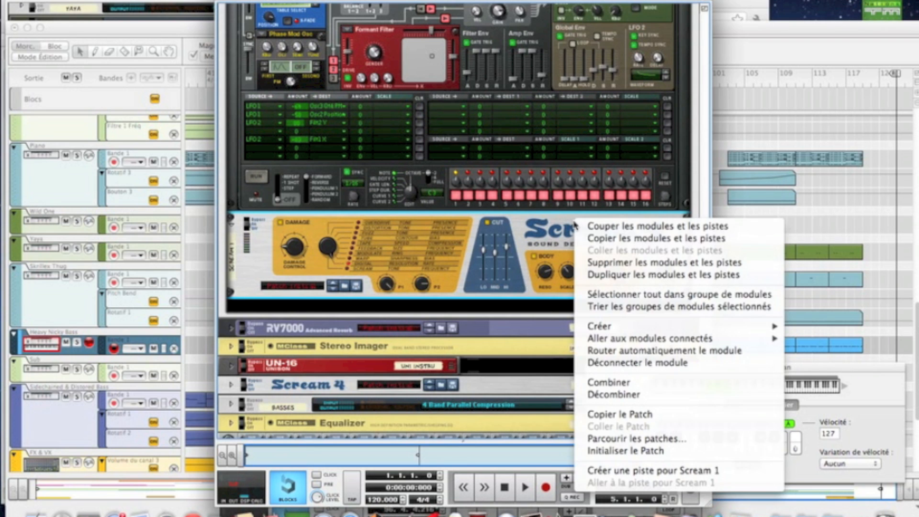
mouse_move(610, 326)
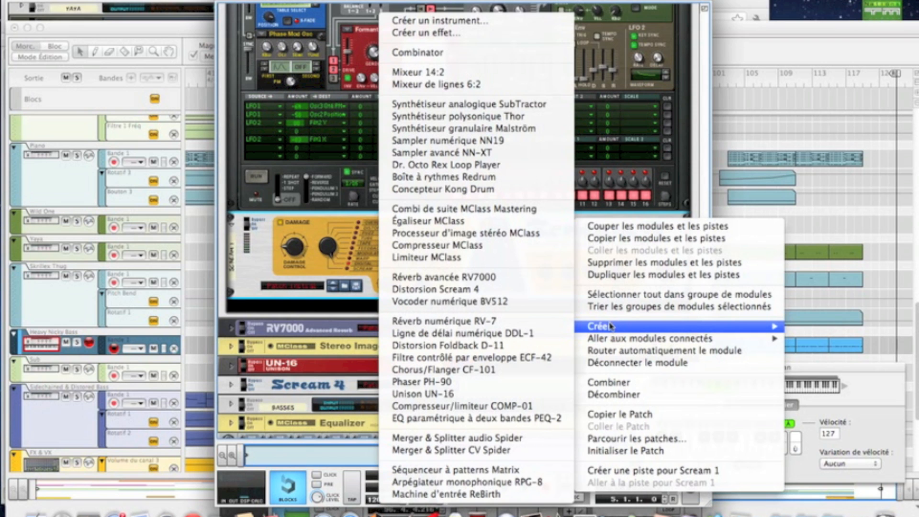
left_click(516, 296)
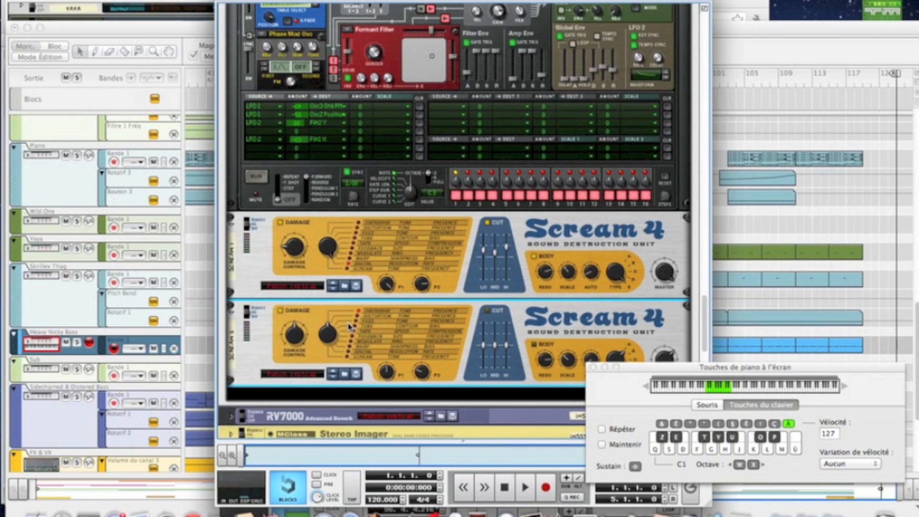
Step: Load the EasyFuzz.sm4 patch from the Reason Factory Sound Bank's Scream 4 Patches folder into the second Scream 4
left_click(344, 373)
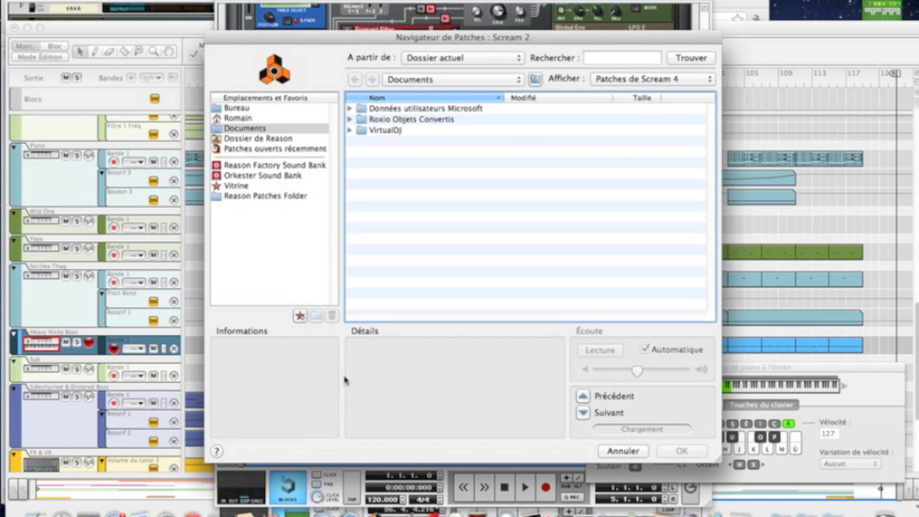
left_click(612, 452)
left_click(305, 376)
left_click(306, 379)
left_click(271, 166)
scroll(444, 215, "down", 1)
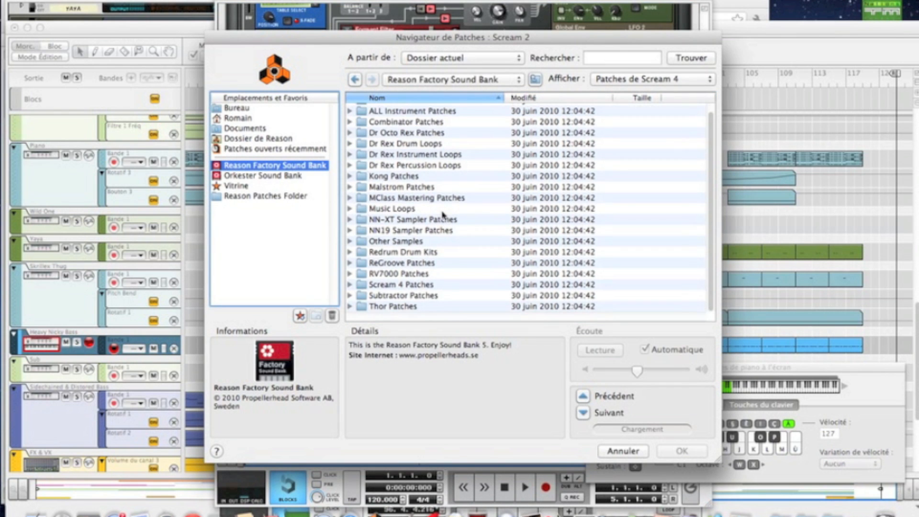
left_click(417, 286)
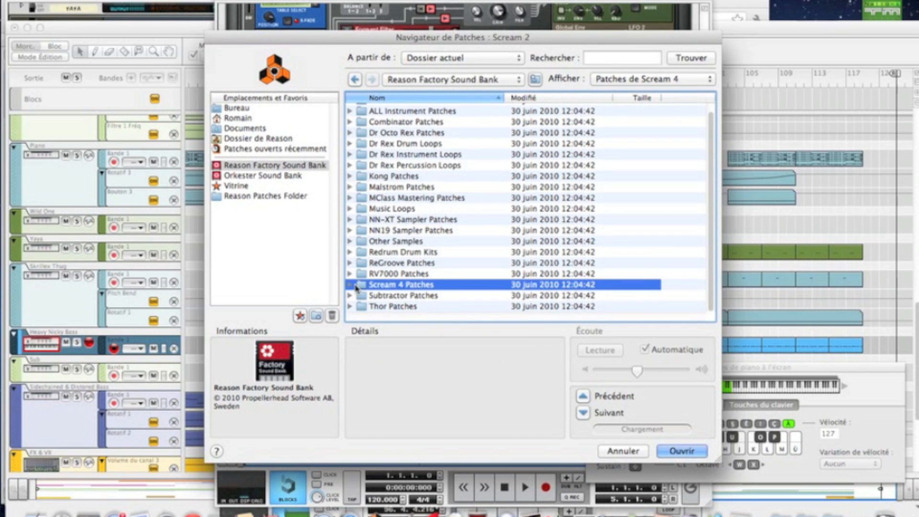
left_click(350, 284)
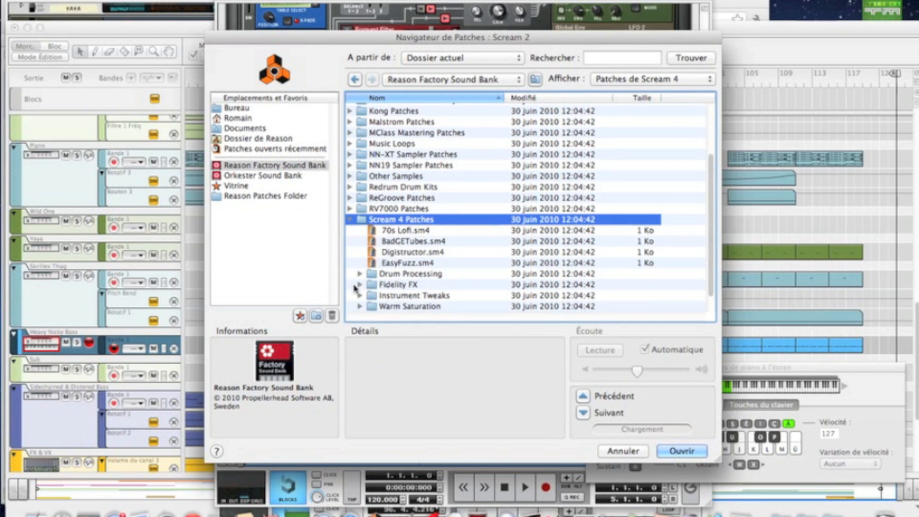
left_click(402, 264)
double_click(402, 264)
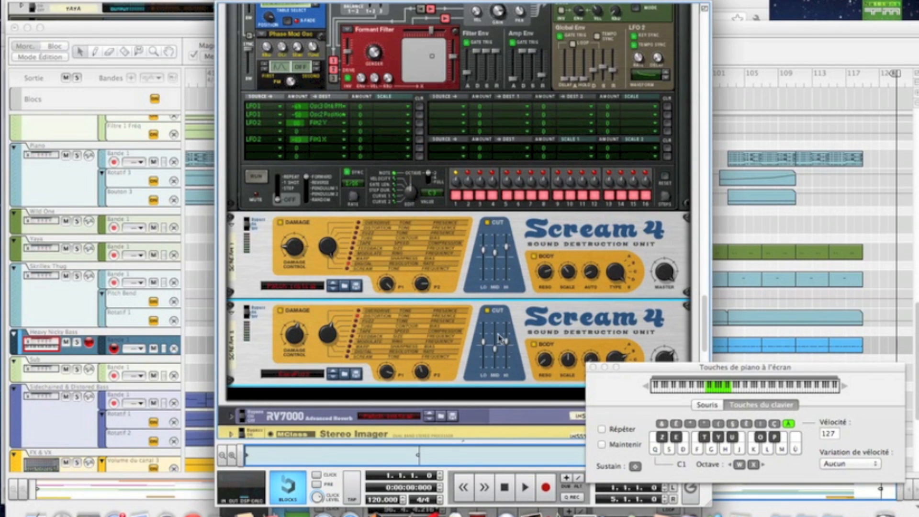
Step: Set the second Scream 4's damage control to about 22 and parameter 2 to 54, lower parameter 1, and disable its Body section
left_click_drag(330, 334, 287, 354)
key("Tab")
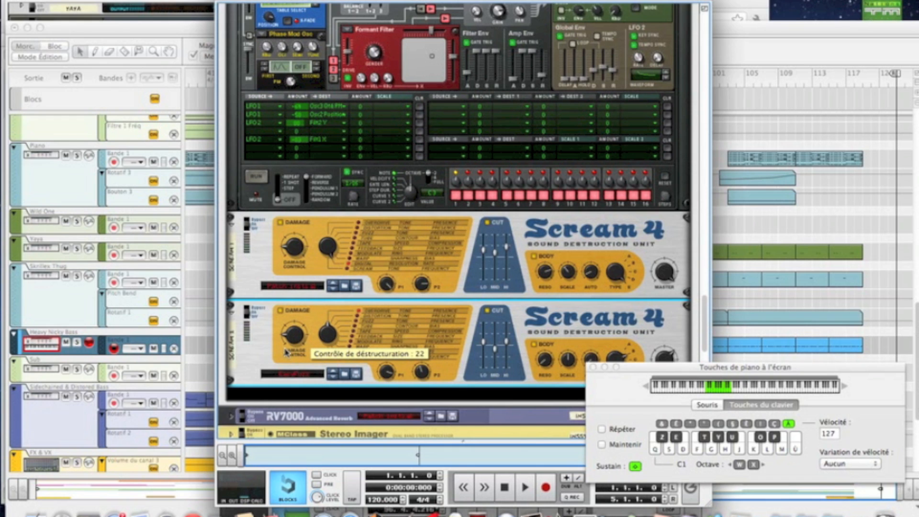
scroll(555, 280, "down", 4)
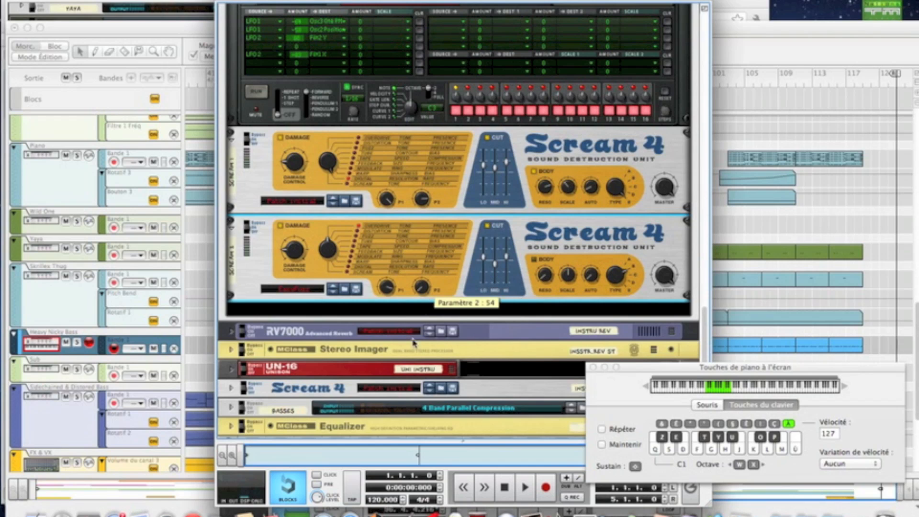
mouse_move(388, 292)
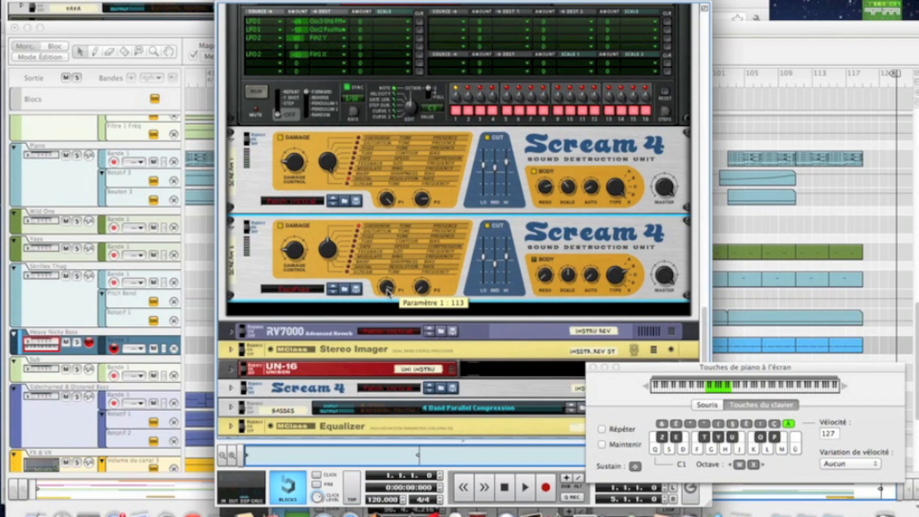
left_click_drag(387, 299, 387, 301)
Step: Create an MClass Compressor below the second Scream 4
scroll(449, 256, "down", 1)
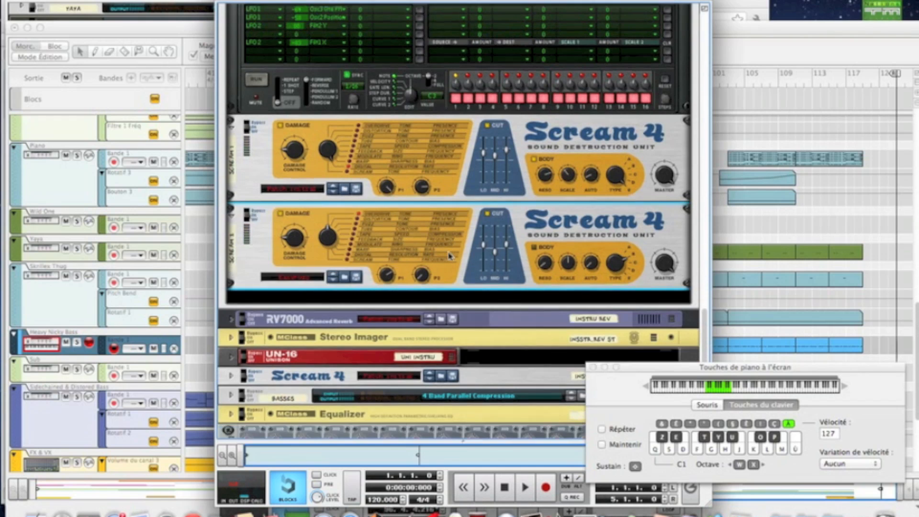
scroll(449, 256, "down", 2)
right_click(477, 254)
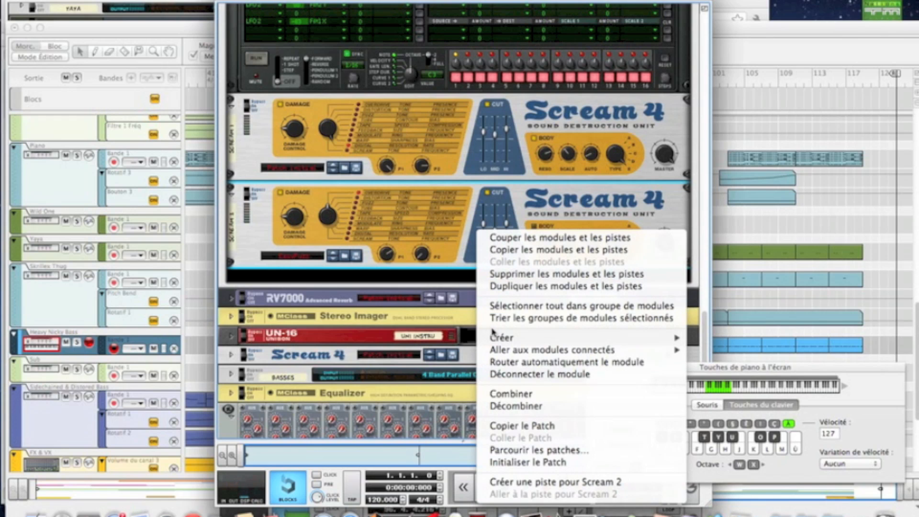
mouse_move(494, 337)
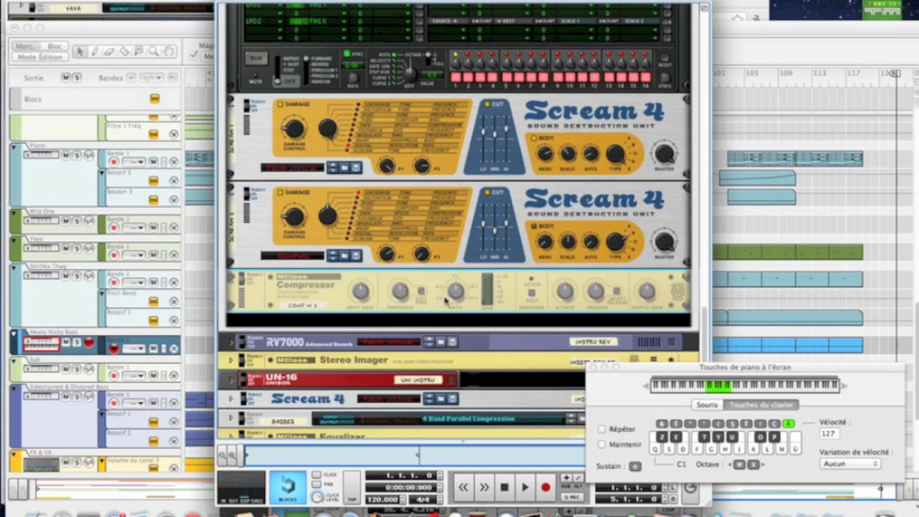
Step: Raise the MClass Compressor's input gain, threshold, ratio, attack and release, and enable Adapt Release
left_click_drag(360, 296, 360, 292)
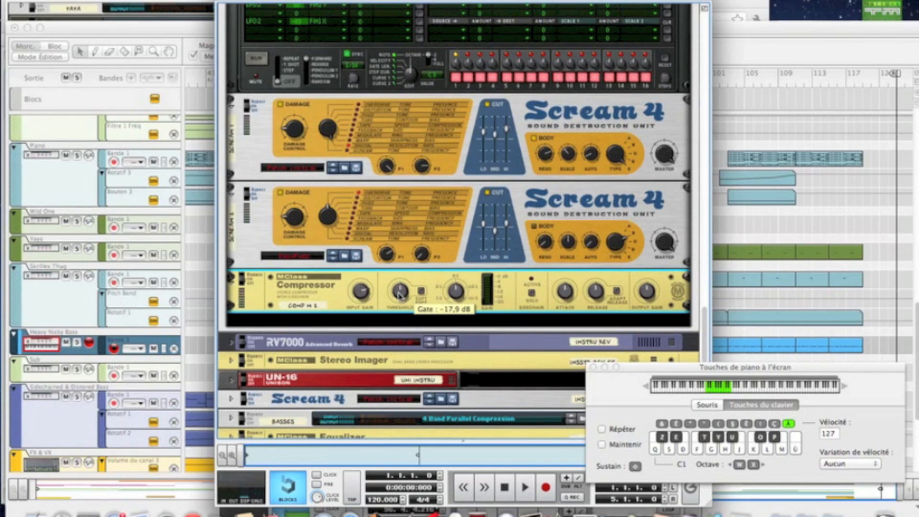
left_click_drag(397, 297, 391, 289)
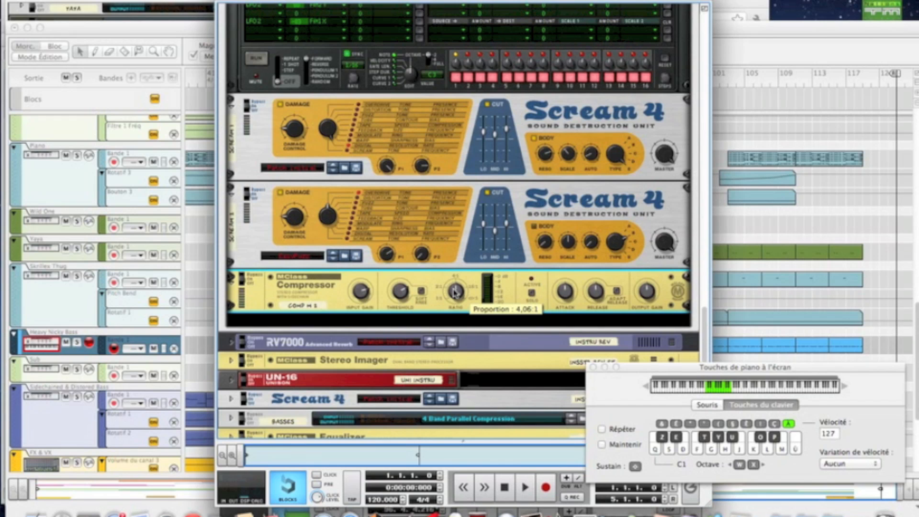
left_click_drag(456, 294, 449, 287)
key("Tab")
key("Tab")
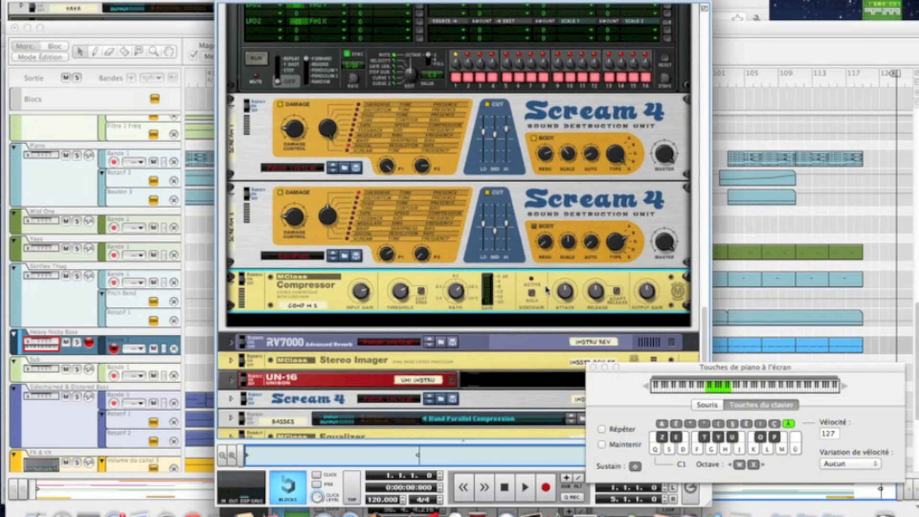
mouse_move(566, 295)
left_click_drag(566, 293, 590, 283)
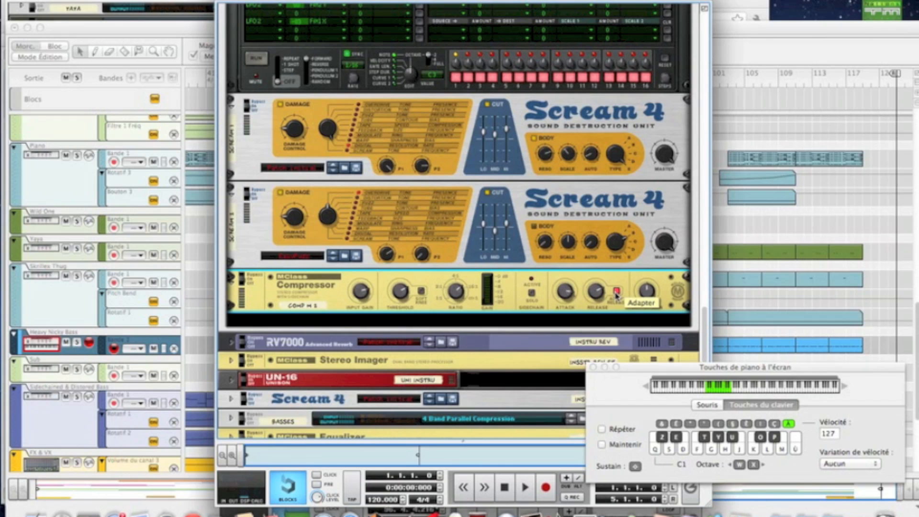
Step: Set the MClass Compressor's output gain to 6.0 dB
mouse_move(595, 297)
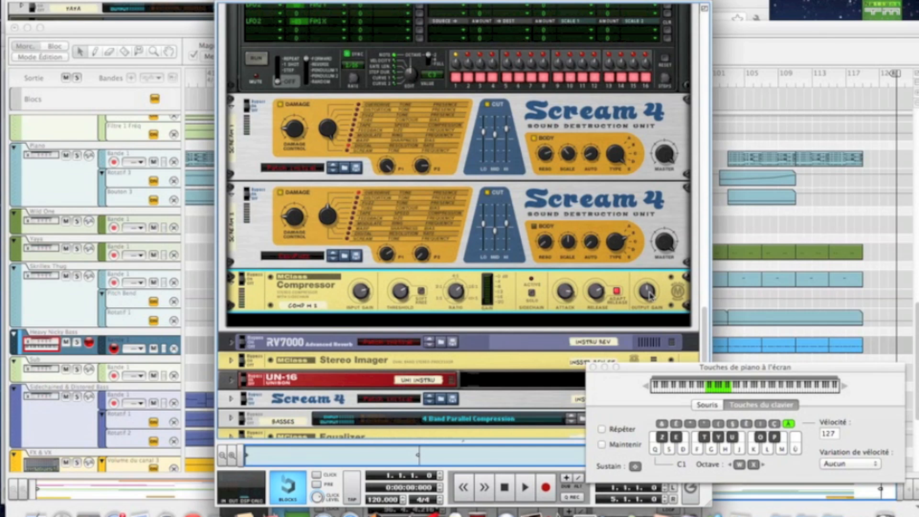
key("f")
key("f")
left_click_drag(648, 300, 645, 290)
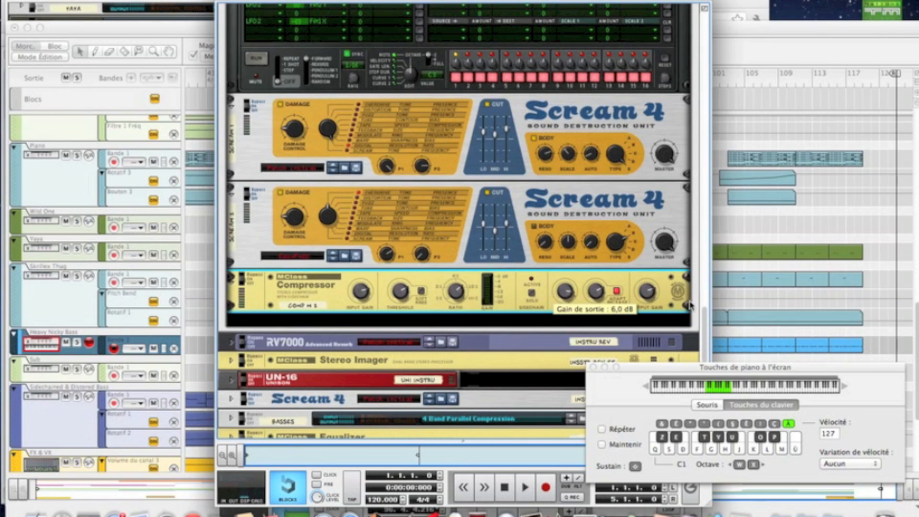
Step: Create an MClass Equalizer below the compressor and enable its Lo Cut, Lo Shelf, Param 1, Param 2 and Hi Shelf bands
scroll(654, 293, "down", 3)
right_click(669, 246)
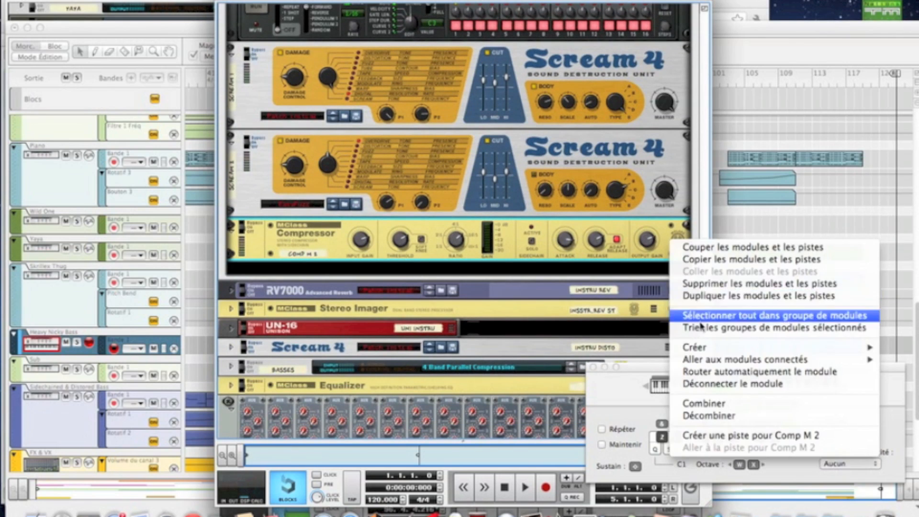
mouse_move(694, 347)
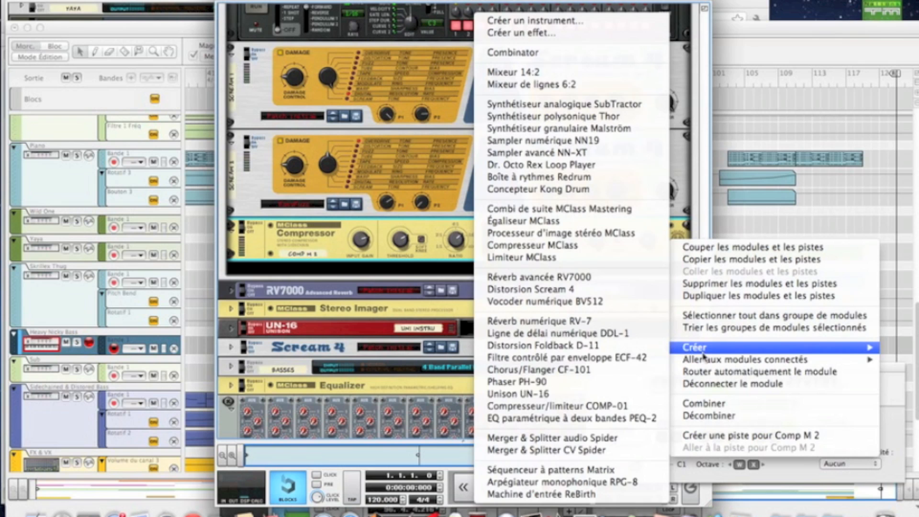
left_click(526, 220)
left_click(479, 267)
left_click(505, 267)
left_click(549, 267)
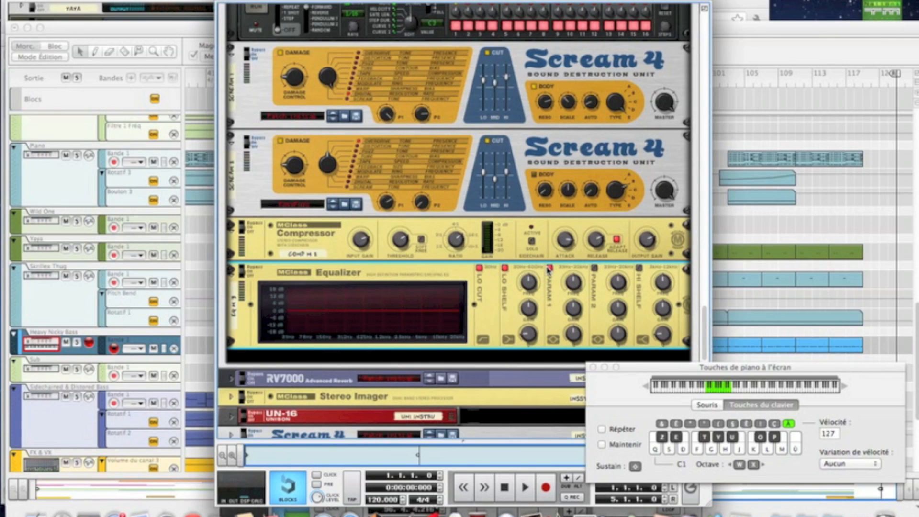
left_click(594, 267)
left_click(640, 268)
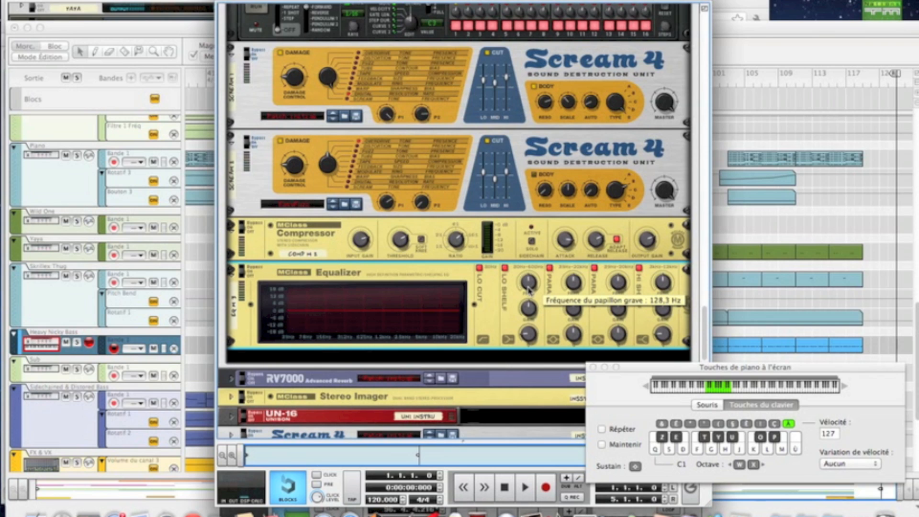
Step: Boost the equalizer's Lo Shelf gain and raise its Q
key("Tab")
left_click_drag(529, 294, 500, 318)
key("Tab")
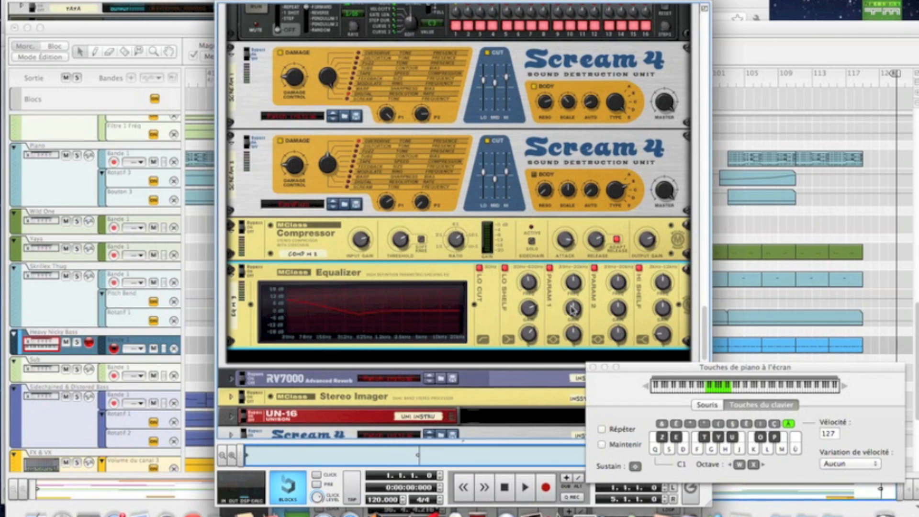
Step: Cut the equalizer's Param 1 gain to about -9.1 dB and lower its Q to widen the dip
mouse_move(572, 308)
left_click_drag(571, 310, 570, 321)
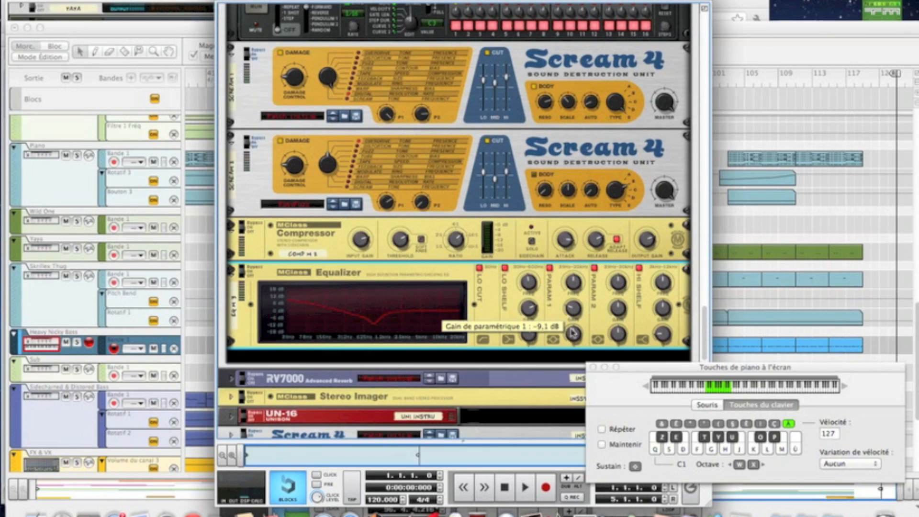
mouse_move(574, 335)
left_click_drag(573, 336, 575, 341)
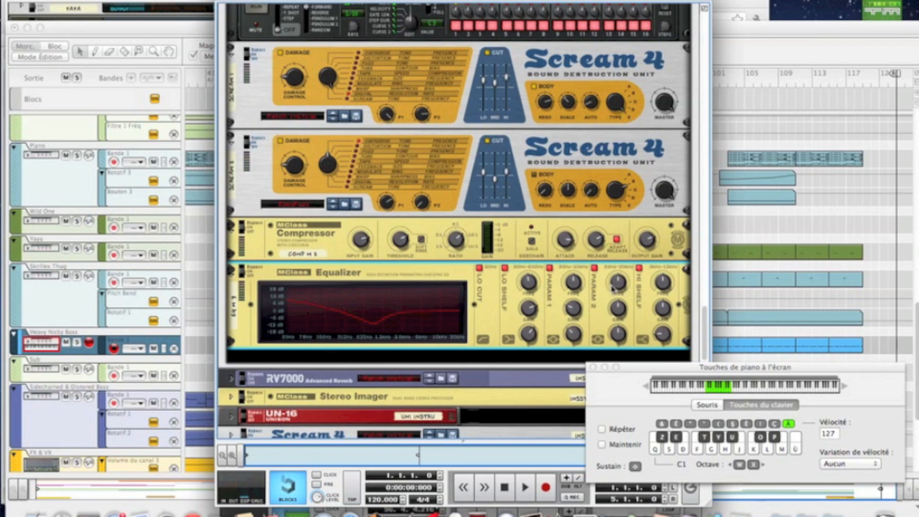
Step: Raise the equalizer's Param 2 frequency and gain, and lower its Q to broaden the boost
left_click_drag(617, 284, 617, 281)
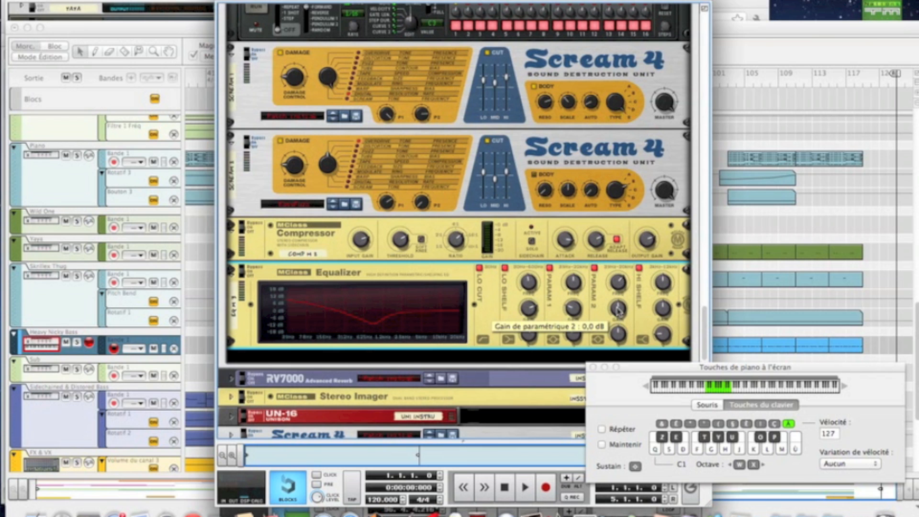
left_click_drag(617, 310, 615, 305)
left_click_drag(616, 301, 616, 301)
key("Tab")
key("Tab")
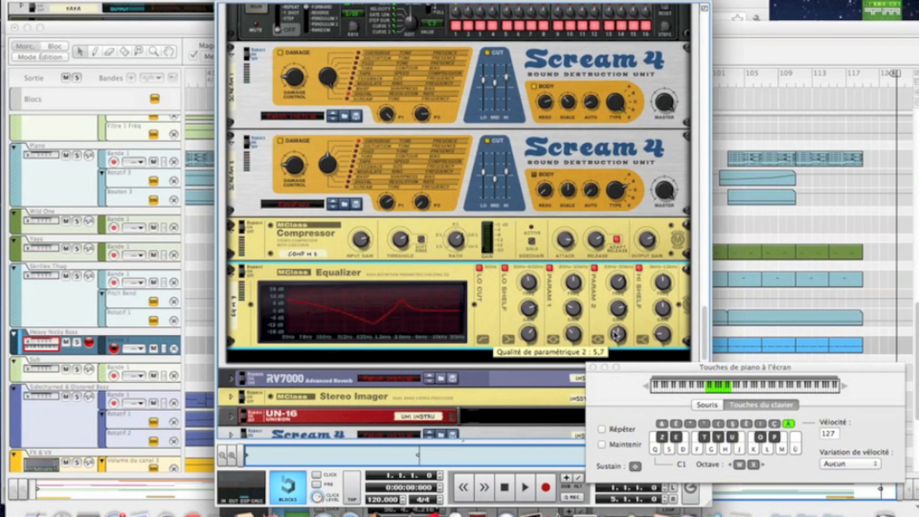
left_click_drag(616, 334, 615, 338)
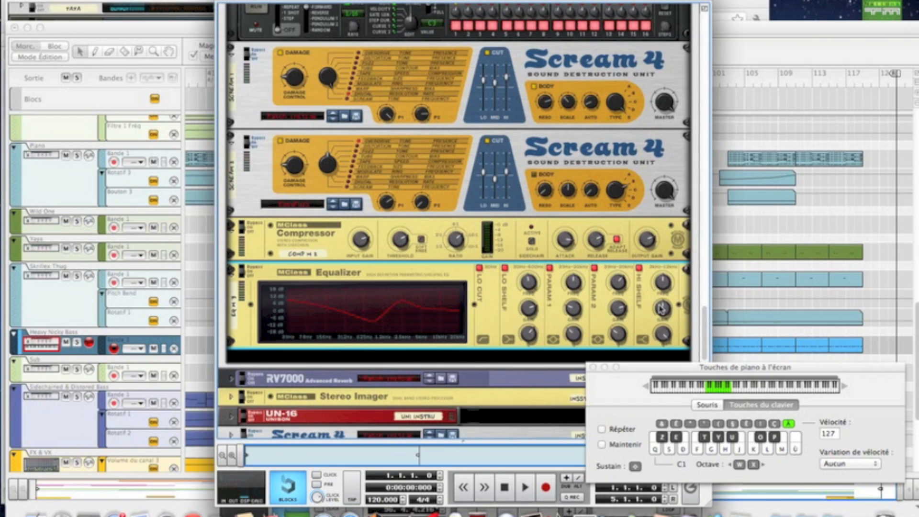
Step: Raise the equalizer's Hi Shelf gain slightly and fine-tune its frequency
left_click_drag(662, 310, 661, 305)
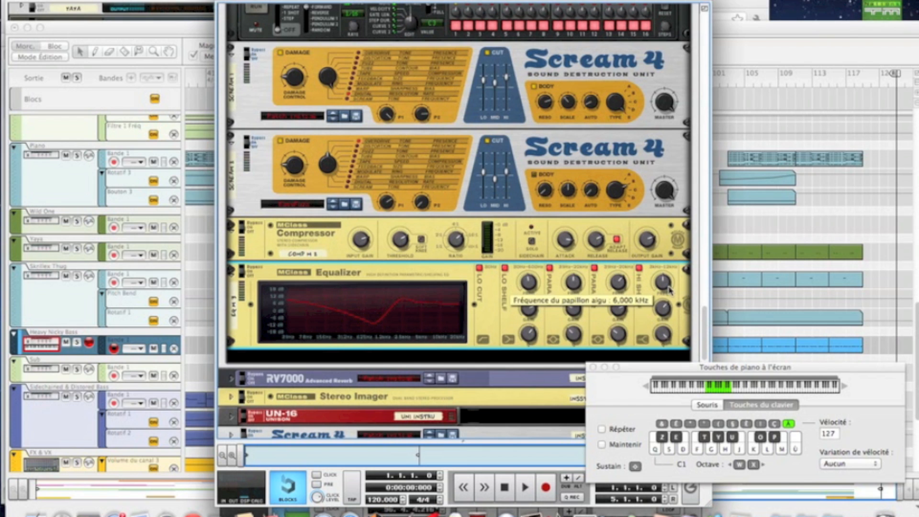
left_click_drag(666, 288, 664, 291)
key("Tab")
left_click_drag(664, 293, 663, 293)
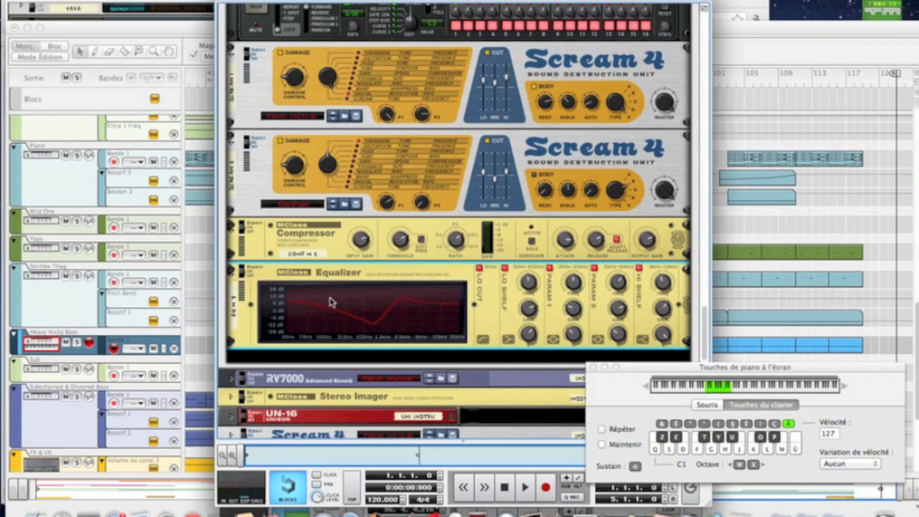
Step: Create an RV7000 Advanced Reverb below the MClass Equalizer
scroll(435, 311, "down", 5)
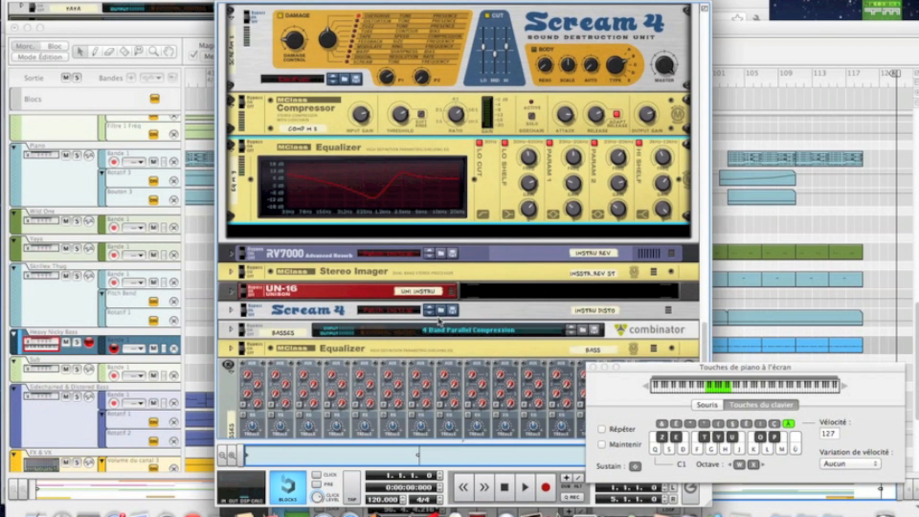
right_click(439, 197)
mouse_move(484, 300)
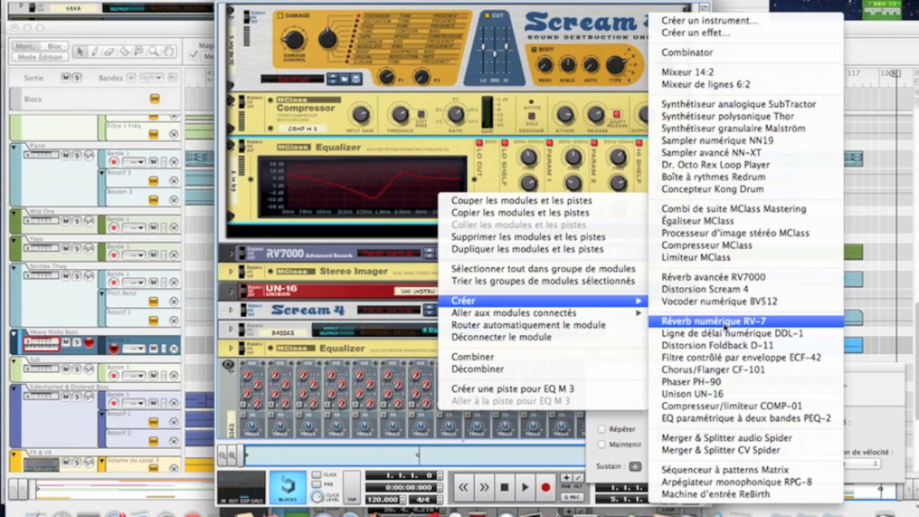
left_click(717, 277)
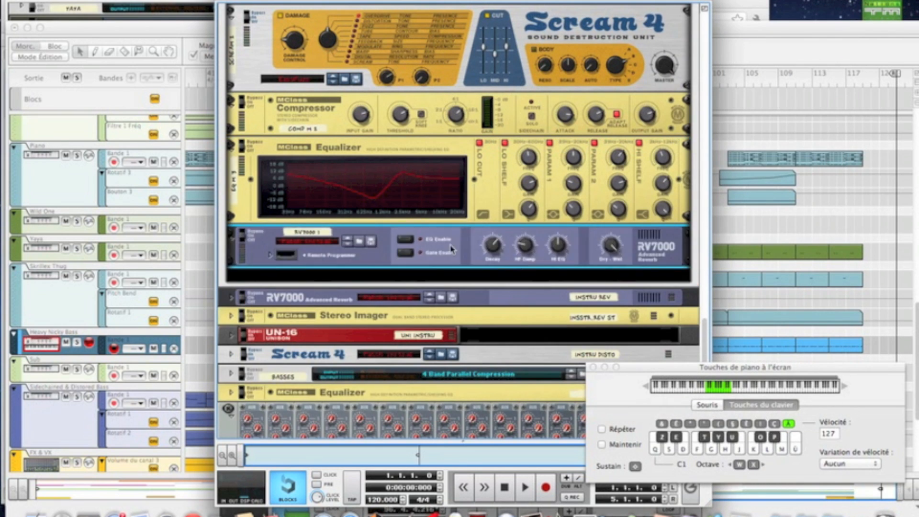
Step: Open the RV7000's Remote Programmer, choose the Petit espace algorithm and adjust its room shape parameter
left_click(270, 256)
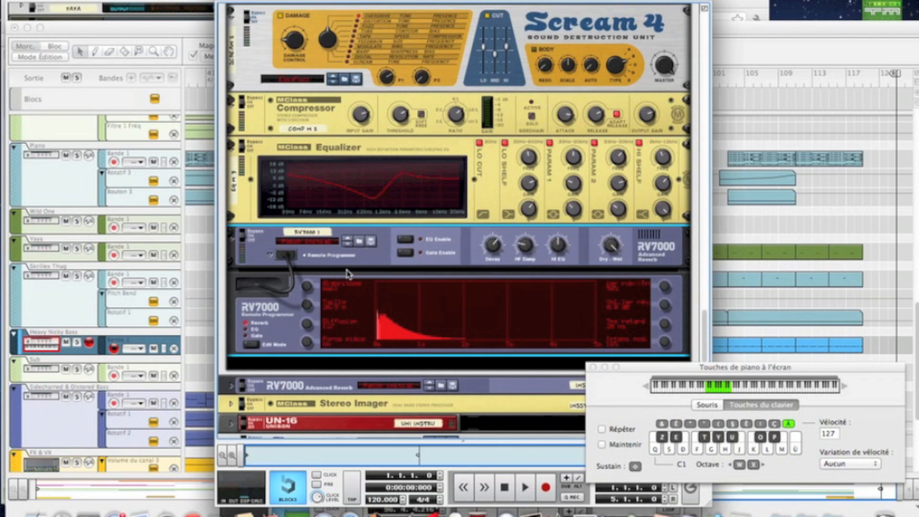
left_click_drag(306, 284, 293, 246)
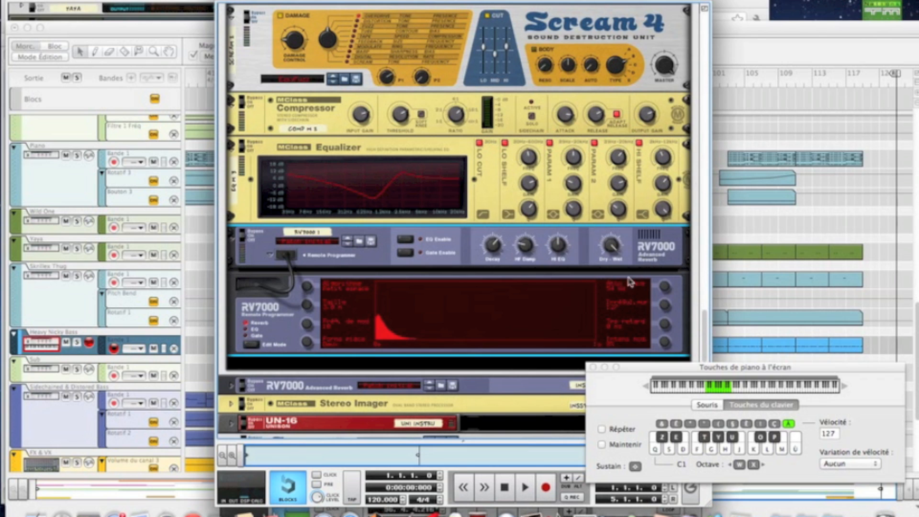
left_click_drag(309, 341, 305, 332)
Step: Lower the RV7000's decay, Hi EQ and dry-wet mix, and fine-tune its HF Damp
mouse_move(497, 248)
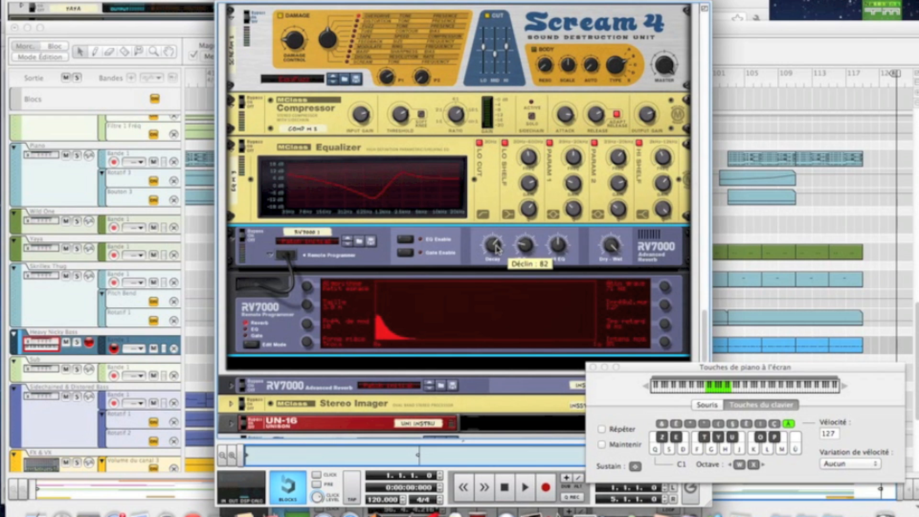
left_click_drag(498, 249, 498, 264)
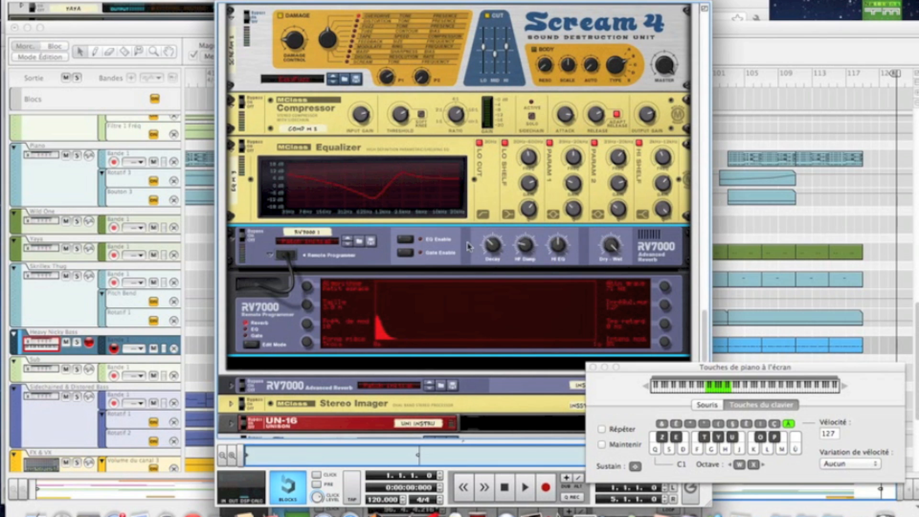
mouse_move(524, 249)
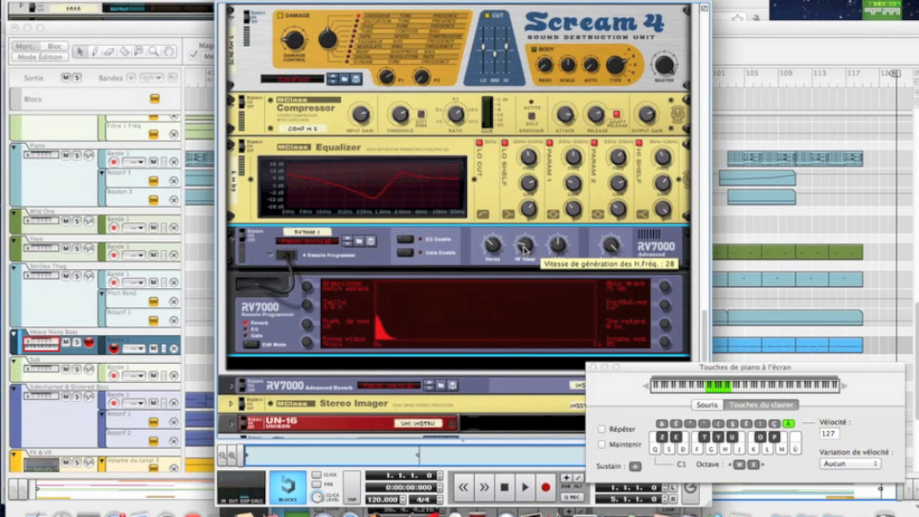
left_click_drag(524, 250, 524, 250)
mouse_move(562, 253)
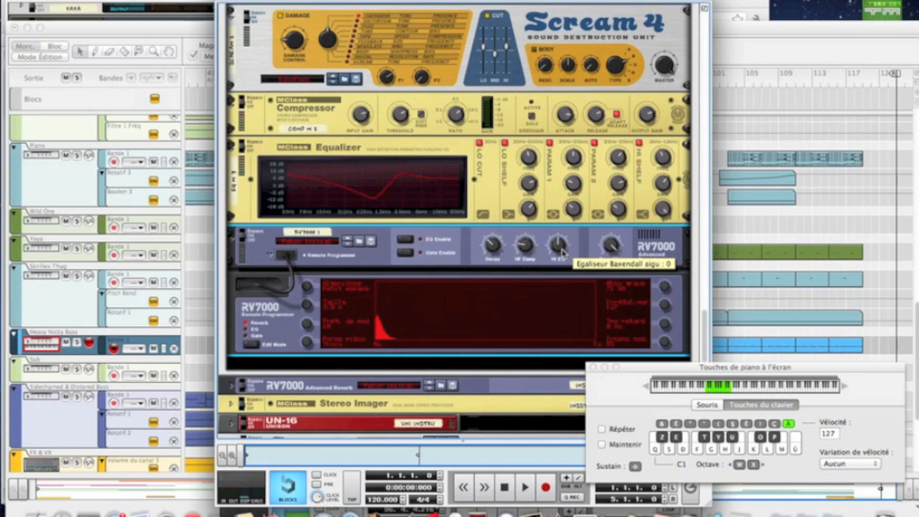
left_click_drag(562, 254, 561, 262)
key("shift")
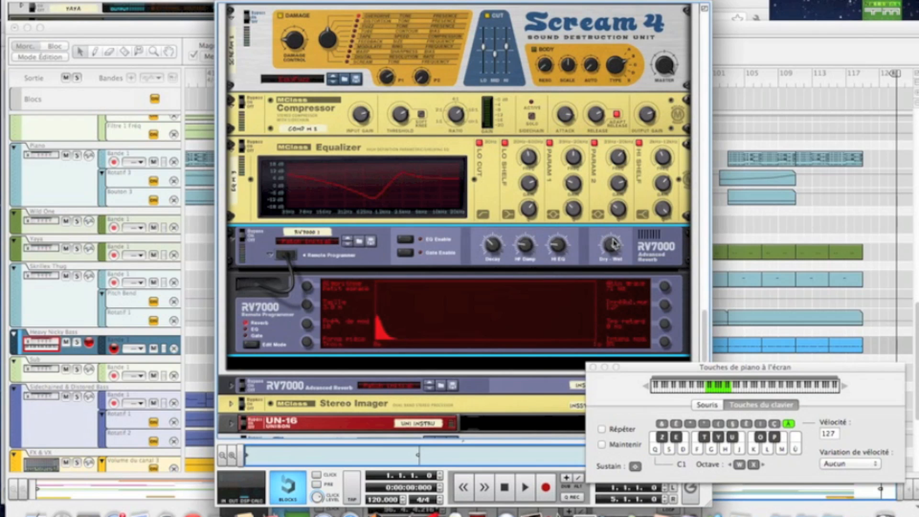
left_click_drag(613, 244, 609, 279)
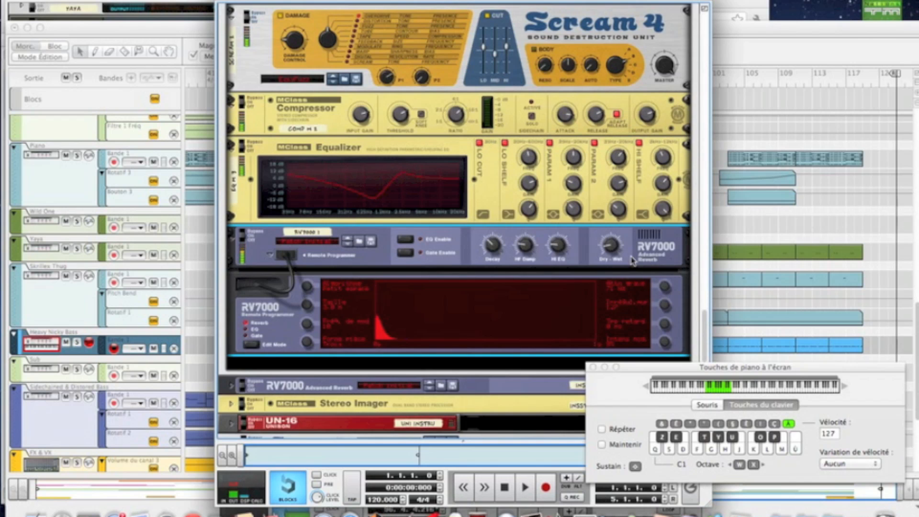
Step: Create an RV-7 Digital Reverb below the RV7000 and choose its Gated algorithm
scroll(632, 261, "down", 3)
right_click(569, 228)
mouse_move(594, 336)
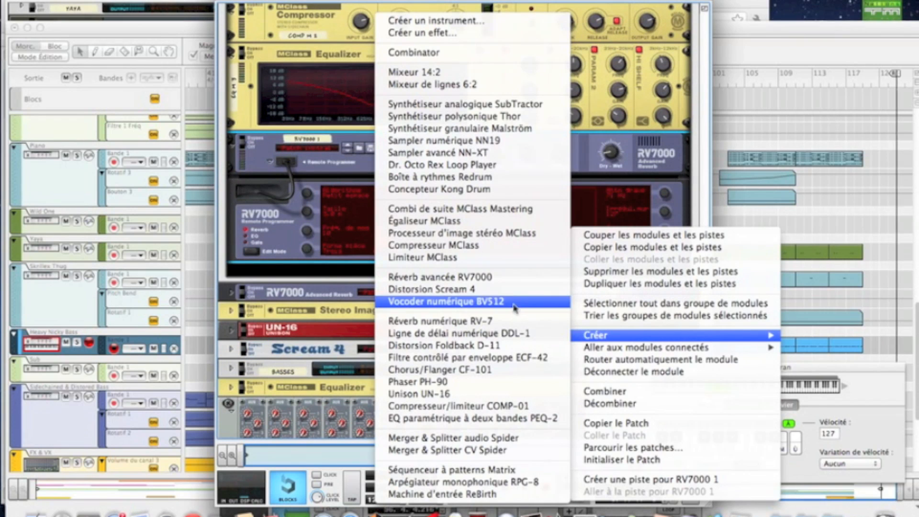
left_click(430, 321)
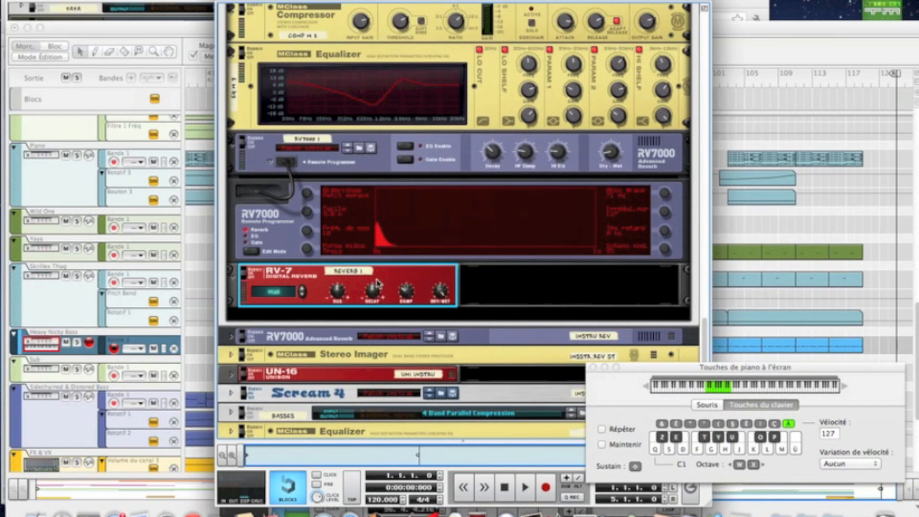
left_click(302, 290)
left_click(302, 290)
left_click(301, 290)
left_click(302, 294)
left_click(302, 293)
left_click(302, 294)
Step: Set the RV-7's size to -54 and decay to about -56, adjust its damp, and lower its dry/wet mix
mouse_move(339, 301)
left_click_drag(339, 300, 374, 316)
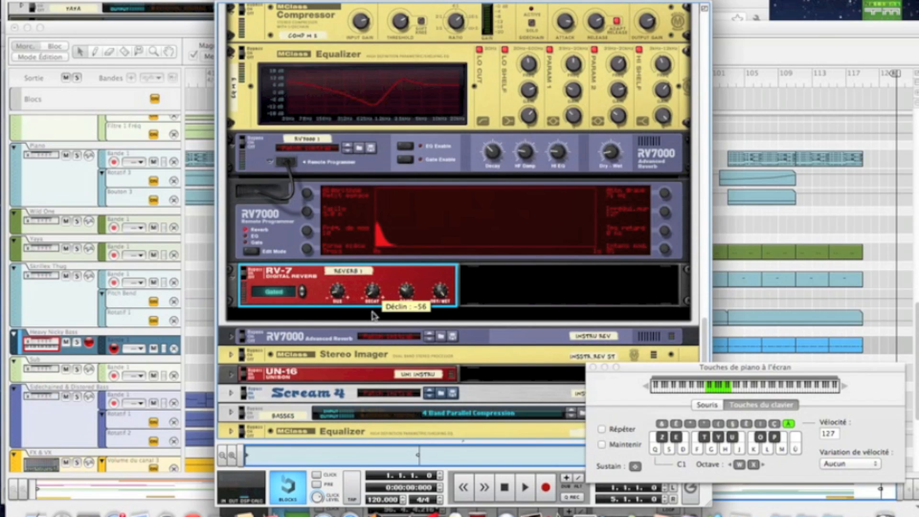
left_click_drag(407, 289, 442, 321)
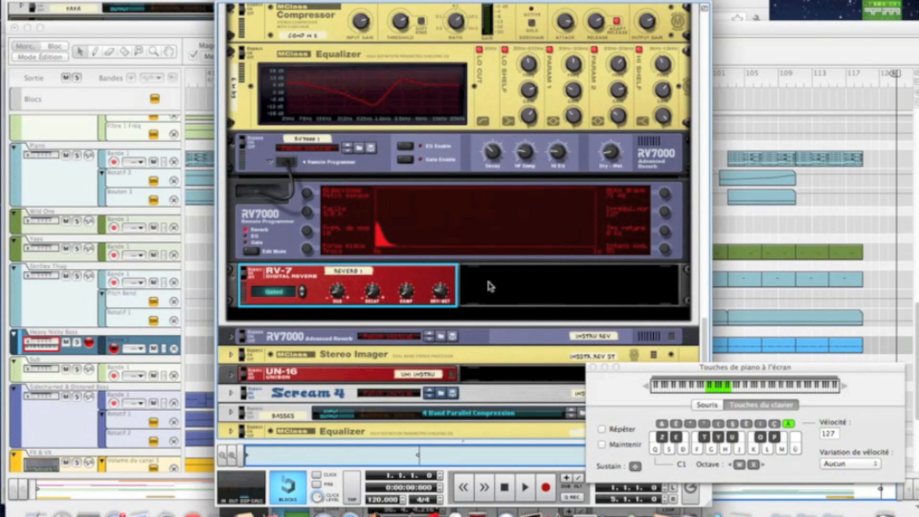
scroll(490, 286, "down", 2)
mouse_move(337, 277)
left_click_drag(337, 277, 337, 278)
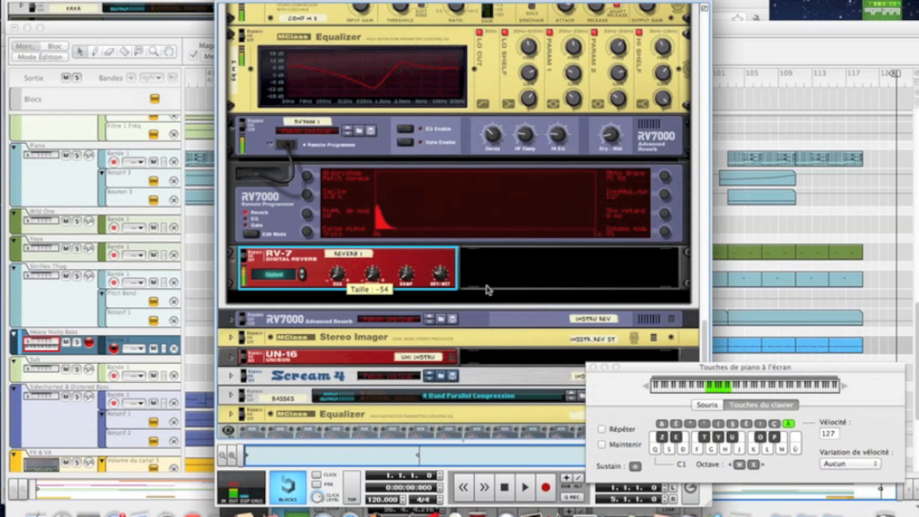
Step: Create a PH-90 Phaser after the RV-7 and adjust its split, frequency and feedback
right_click(492, 268)
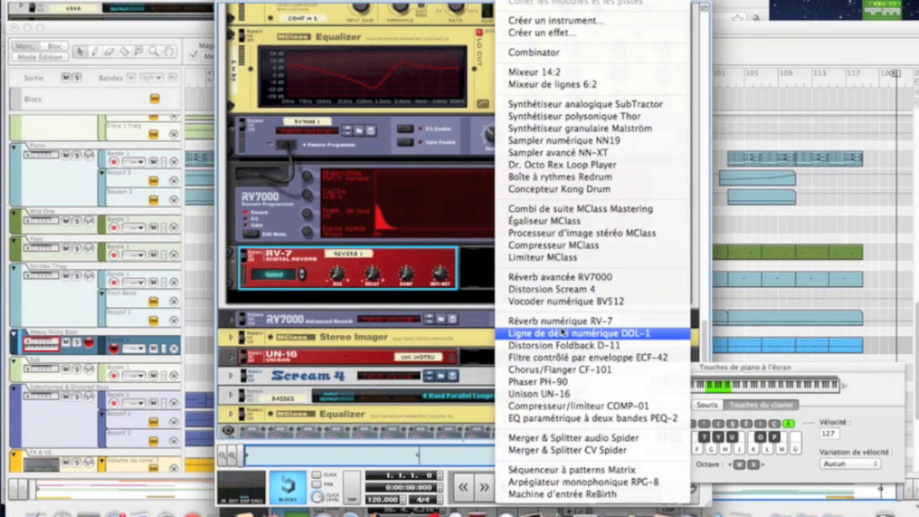
left_click(550, 382)
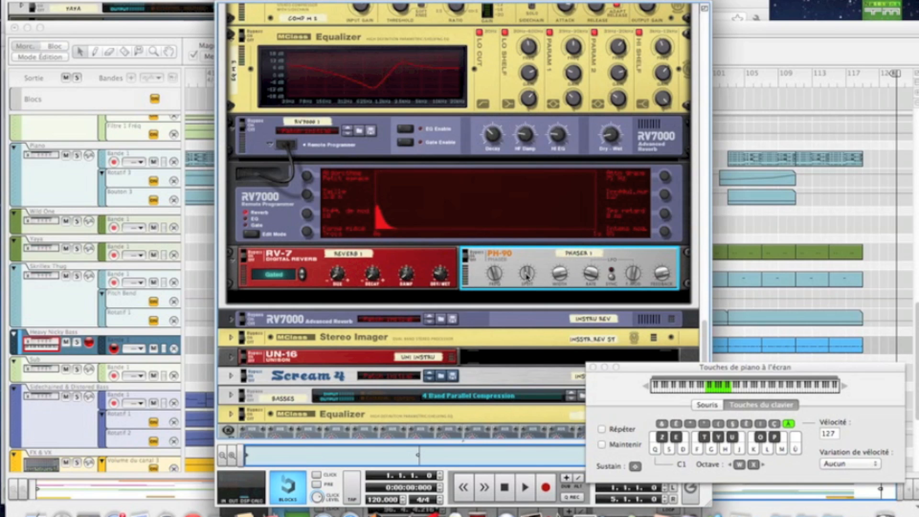
mouse_move(526, 275)
left_click_drag(526, 275, 526, 294)
mouse_move(494, 278)
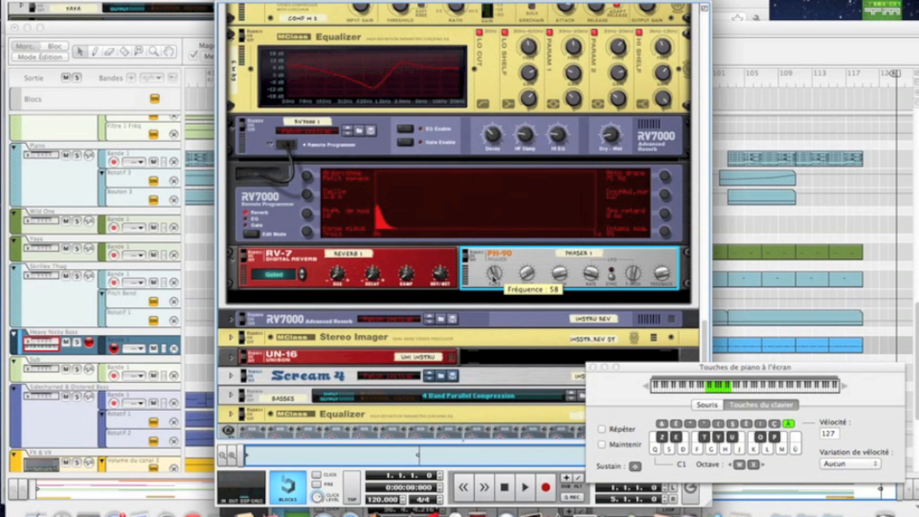
left_click_drag(493, 280, 494, 282)
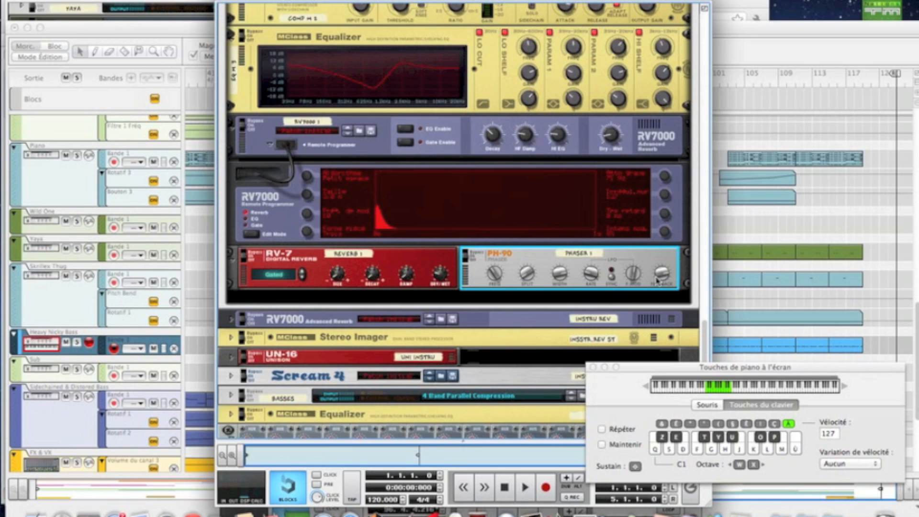
mouse_move(658, 282)
left_mouse_down()
mouse_move(652, 312)
mouse_move(662, 279)
left_mouse_up()
key("f")
Step: Create a BV512 Vocoder after the PH-90 Phaser, using 4 bands, and adjust its equalizer/vocoder mode
right_click(649, 264)
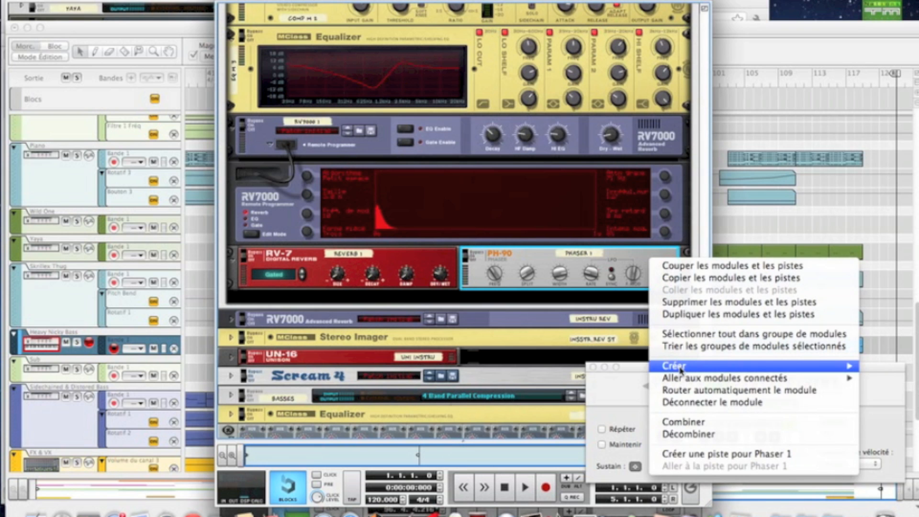
mouse_move(680, 367)
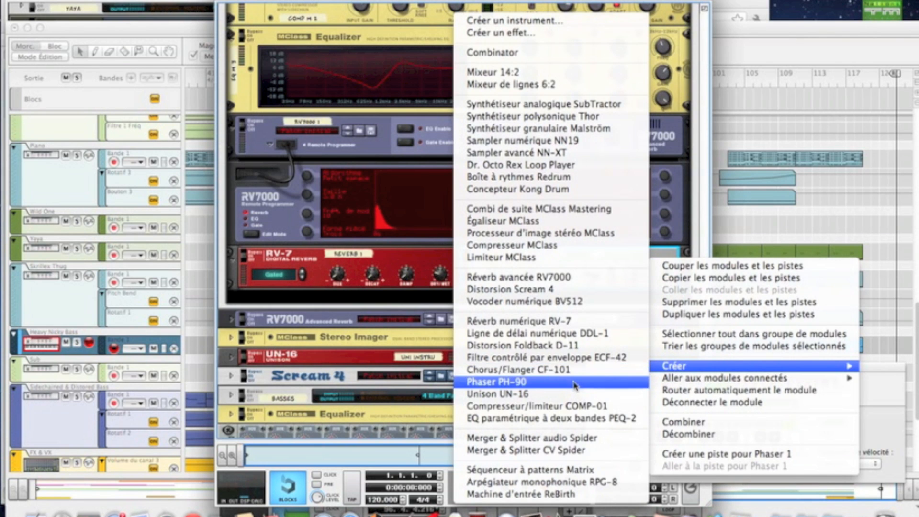
left_click(548, 302)
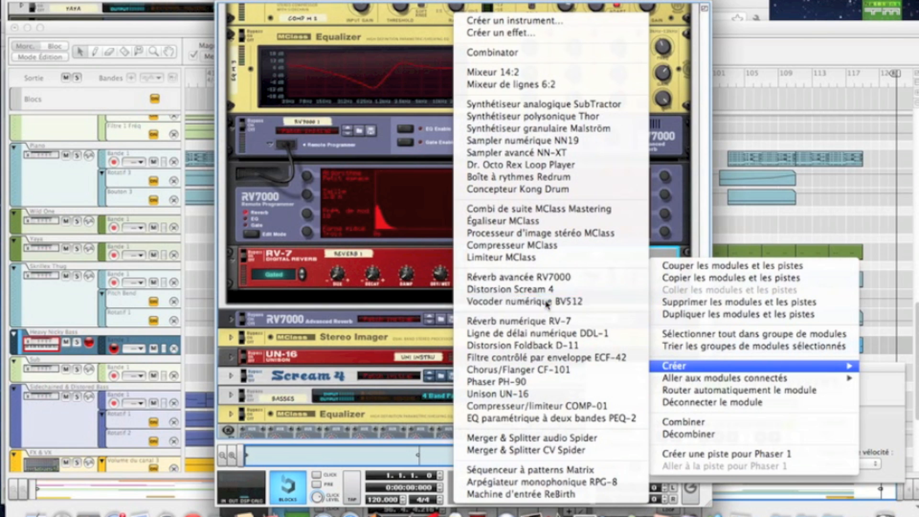
mouse_move(364, 346)
left_mouse_down()
mouse_move(359, 336)
mouse_move(352, 352)
left_mouse_up()
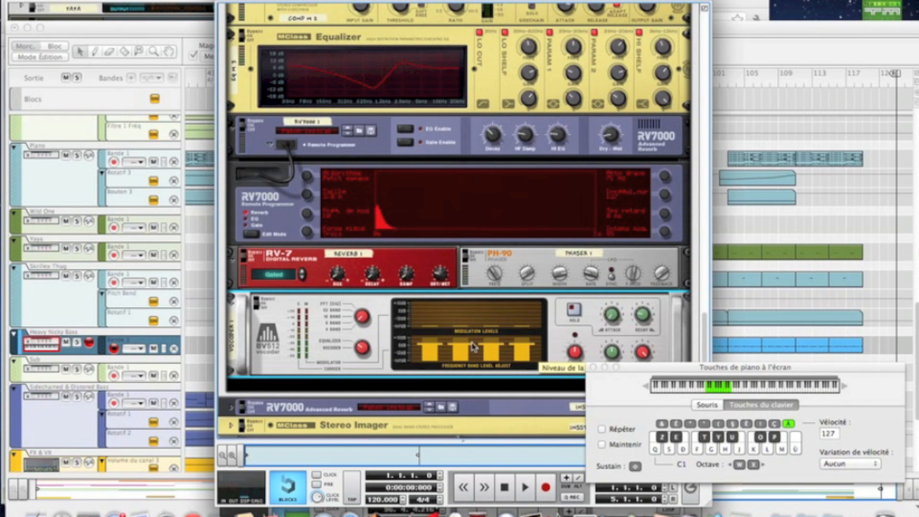
Step: Adjust the BV512's highest frequency band level and fine-tune its HF emphasis
left_click_drag(515, 349, 515, 351)
scroll(518, 355, "down", 2)
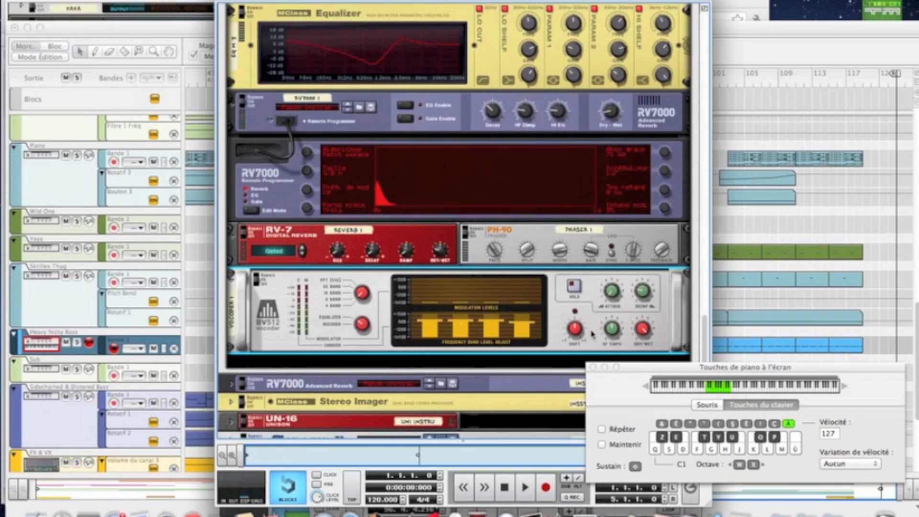
mouse_move(576, 333)
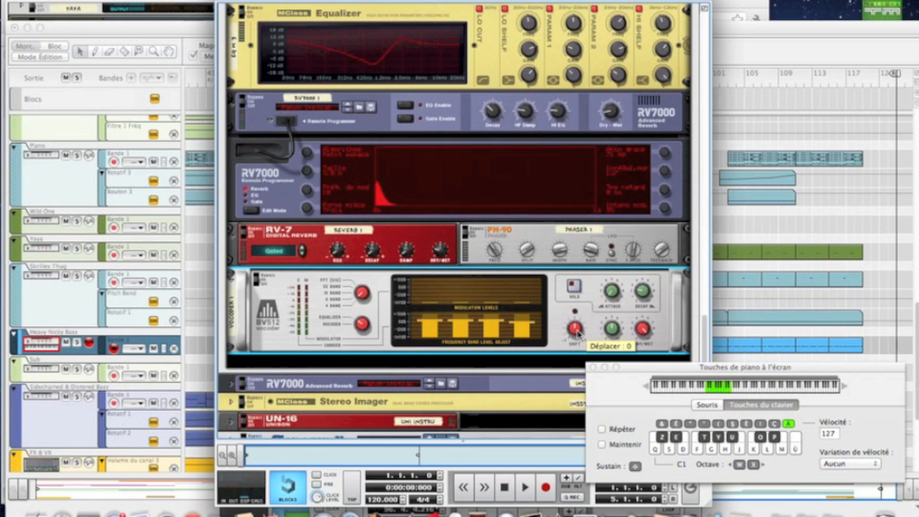
scroll(577, 336, "down", 2)
mouse_move(616, 336)
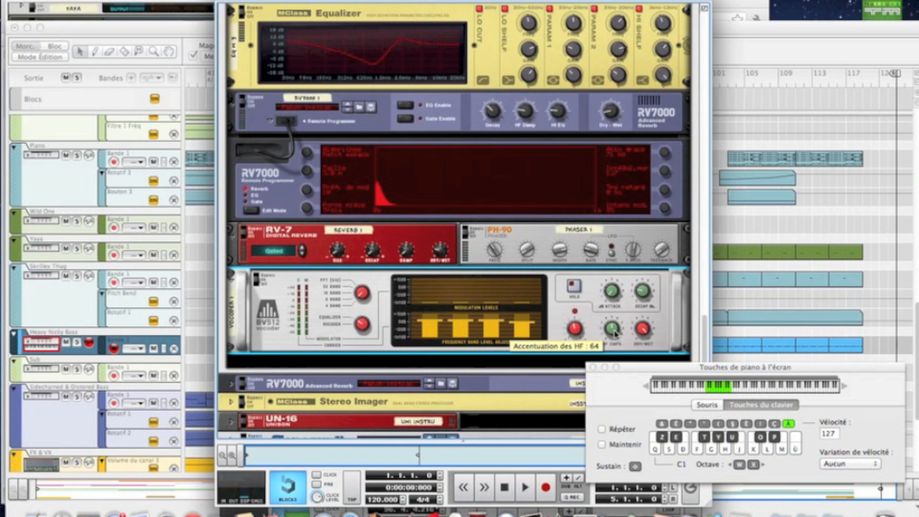
left_click_drag(615, 335, 613, 338)
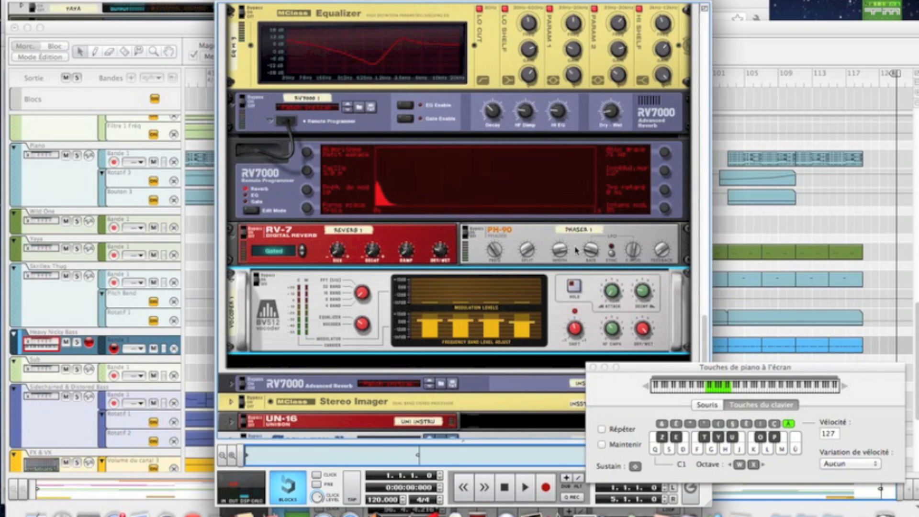
Step: Collapse the Heavy Nicky Combinator in the rack
scroll(577, 250, "up", 15)
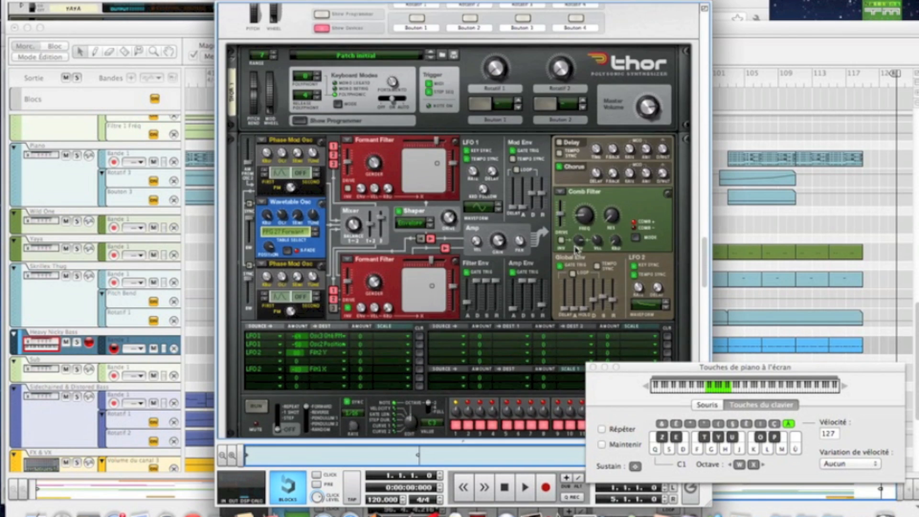
scroll(427, 173, "up", 3)
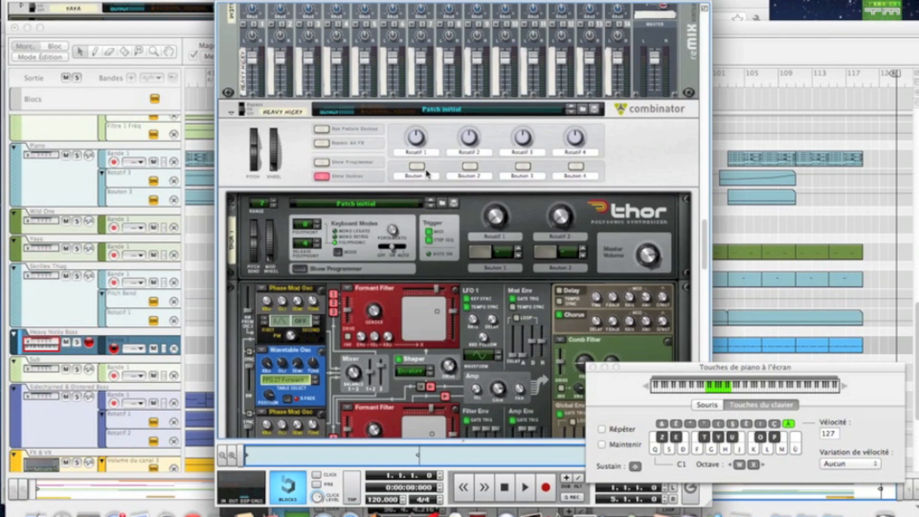
left_click(229, 114)
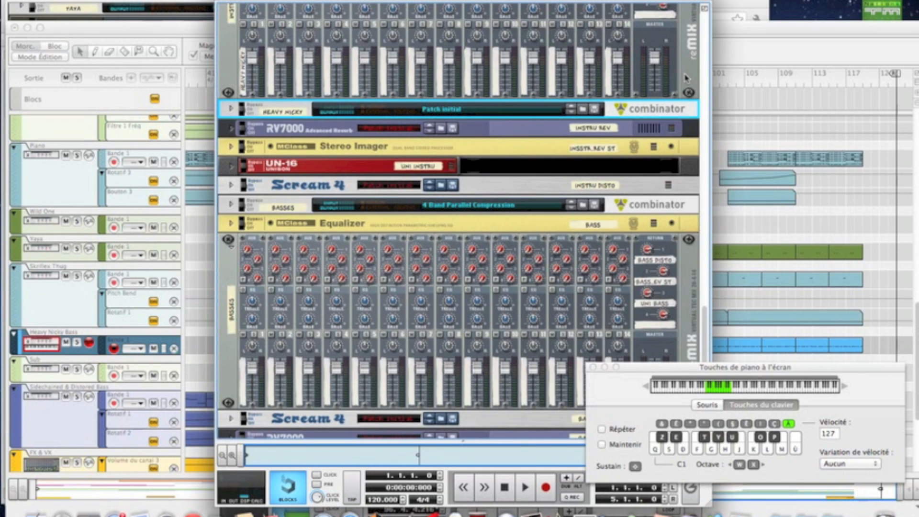
Step: Shift the sequencer window slightly upward and bring the rack window back to the front
left_click(750, 51)
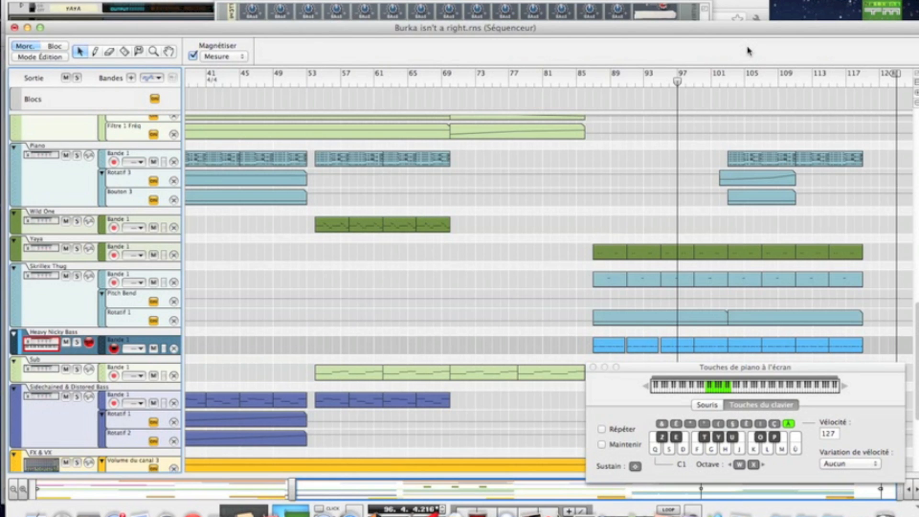
left_click(671, 2)
left_click_drag(733, 29, 735, 21)
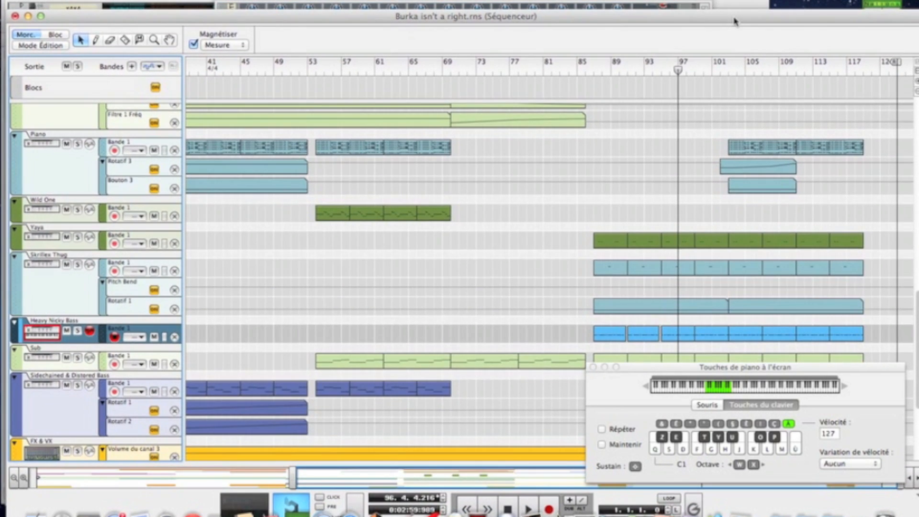
left_click(701, 2)
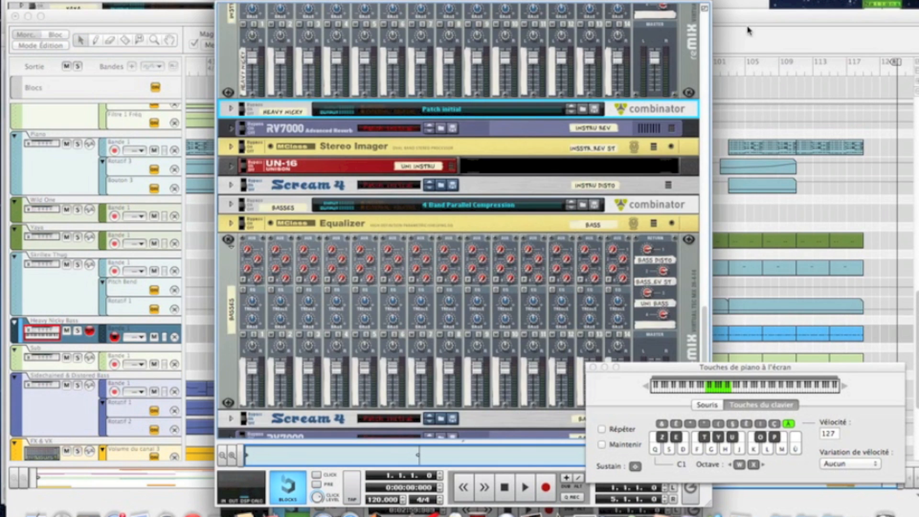